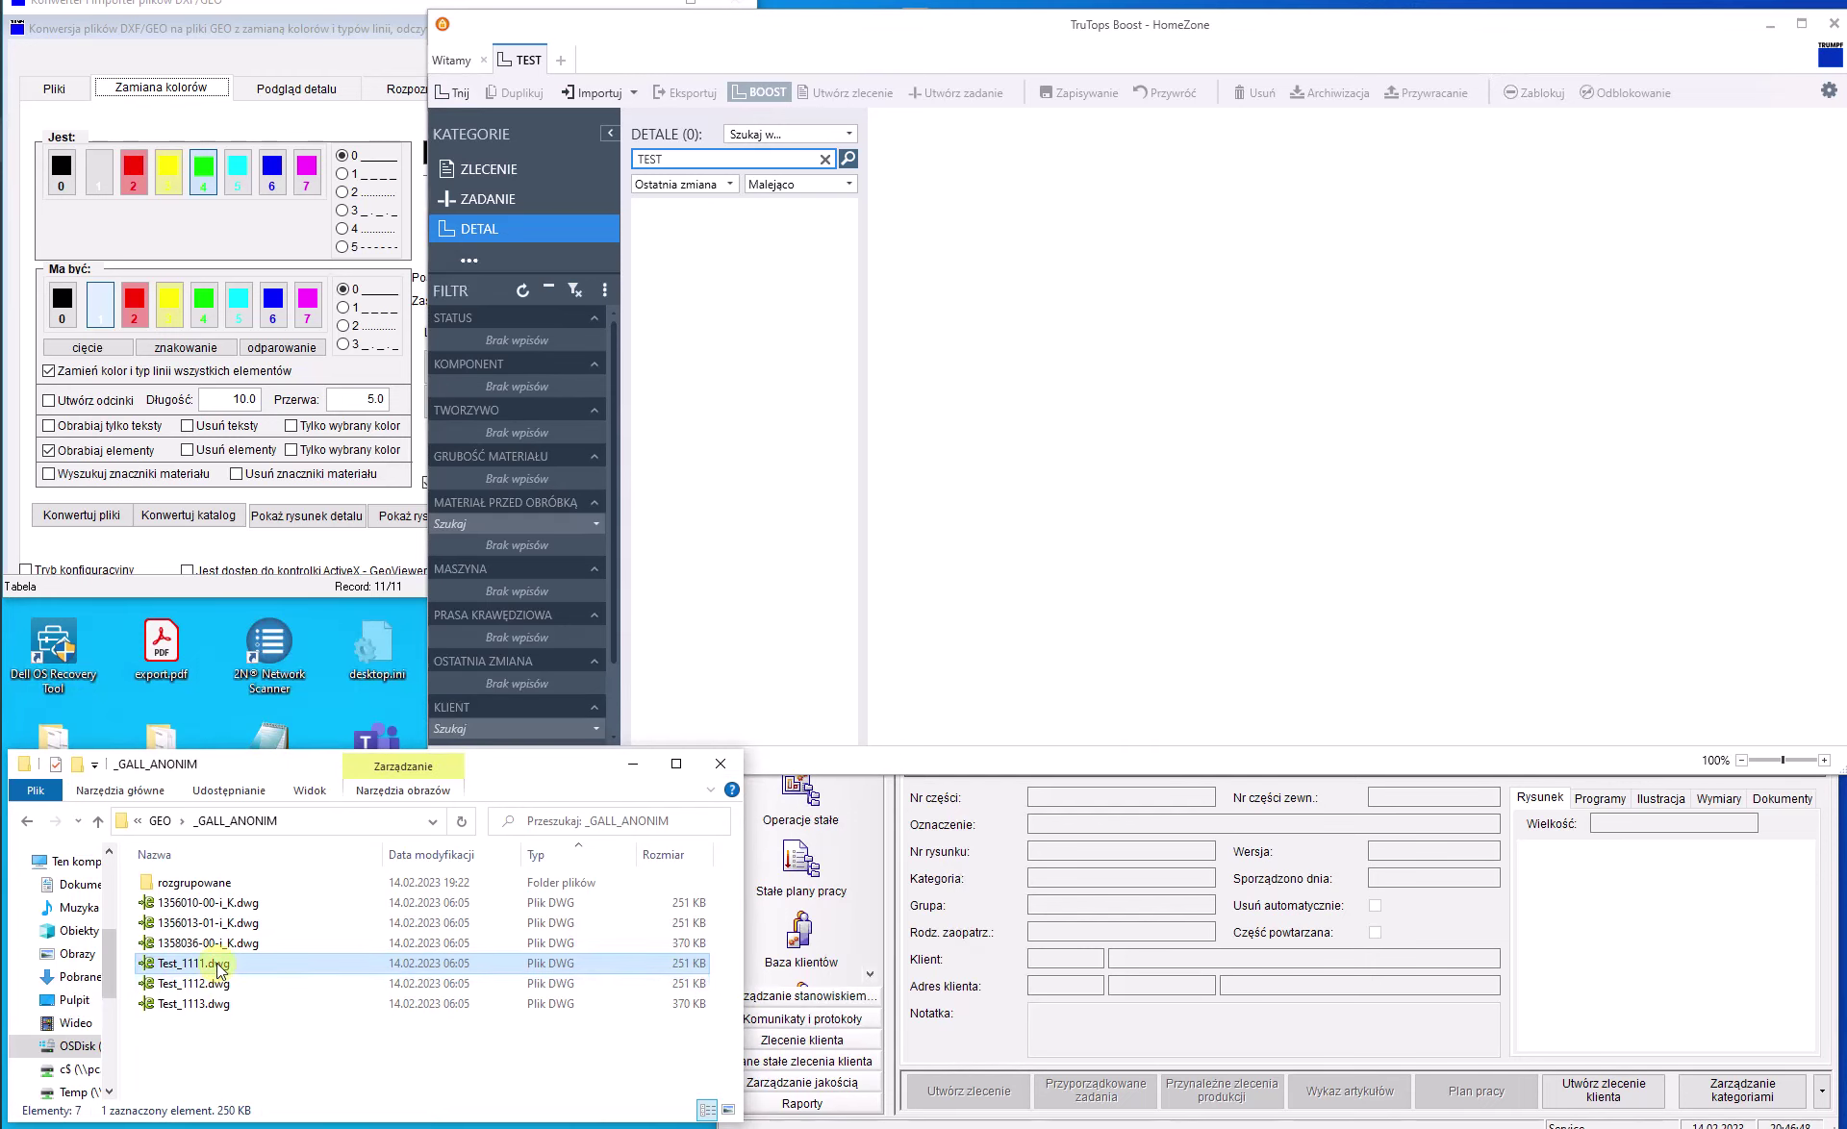
# - Import Test_1111.dwg into TruTops Boost as a new part and view its geometry in the drawing viewer
pyautogui.moveTo(222, 965); pyautogui.dragTo(1019, 400)
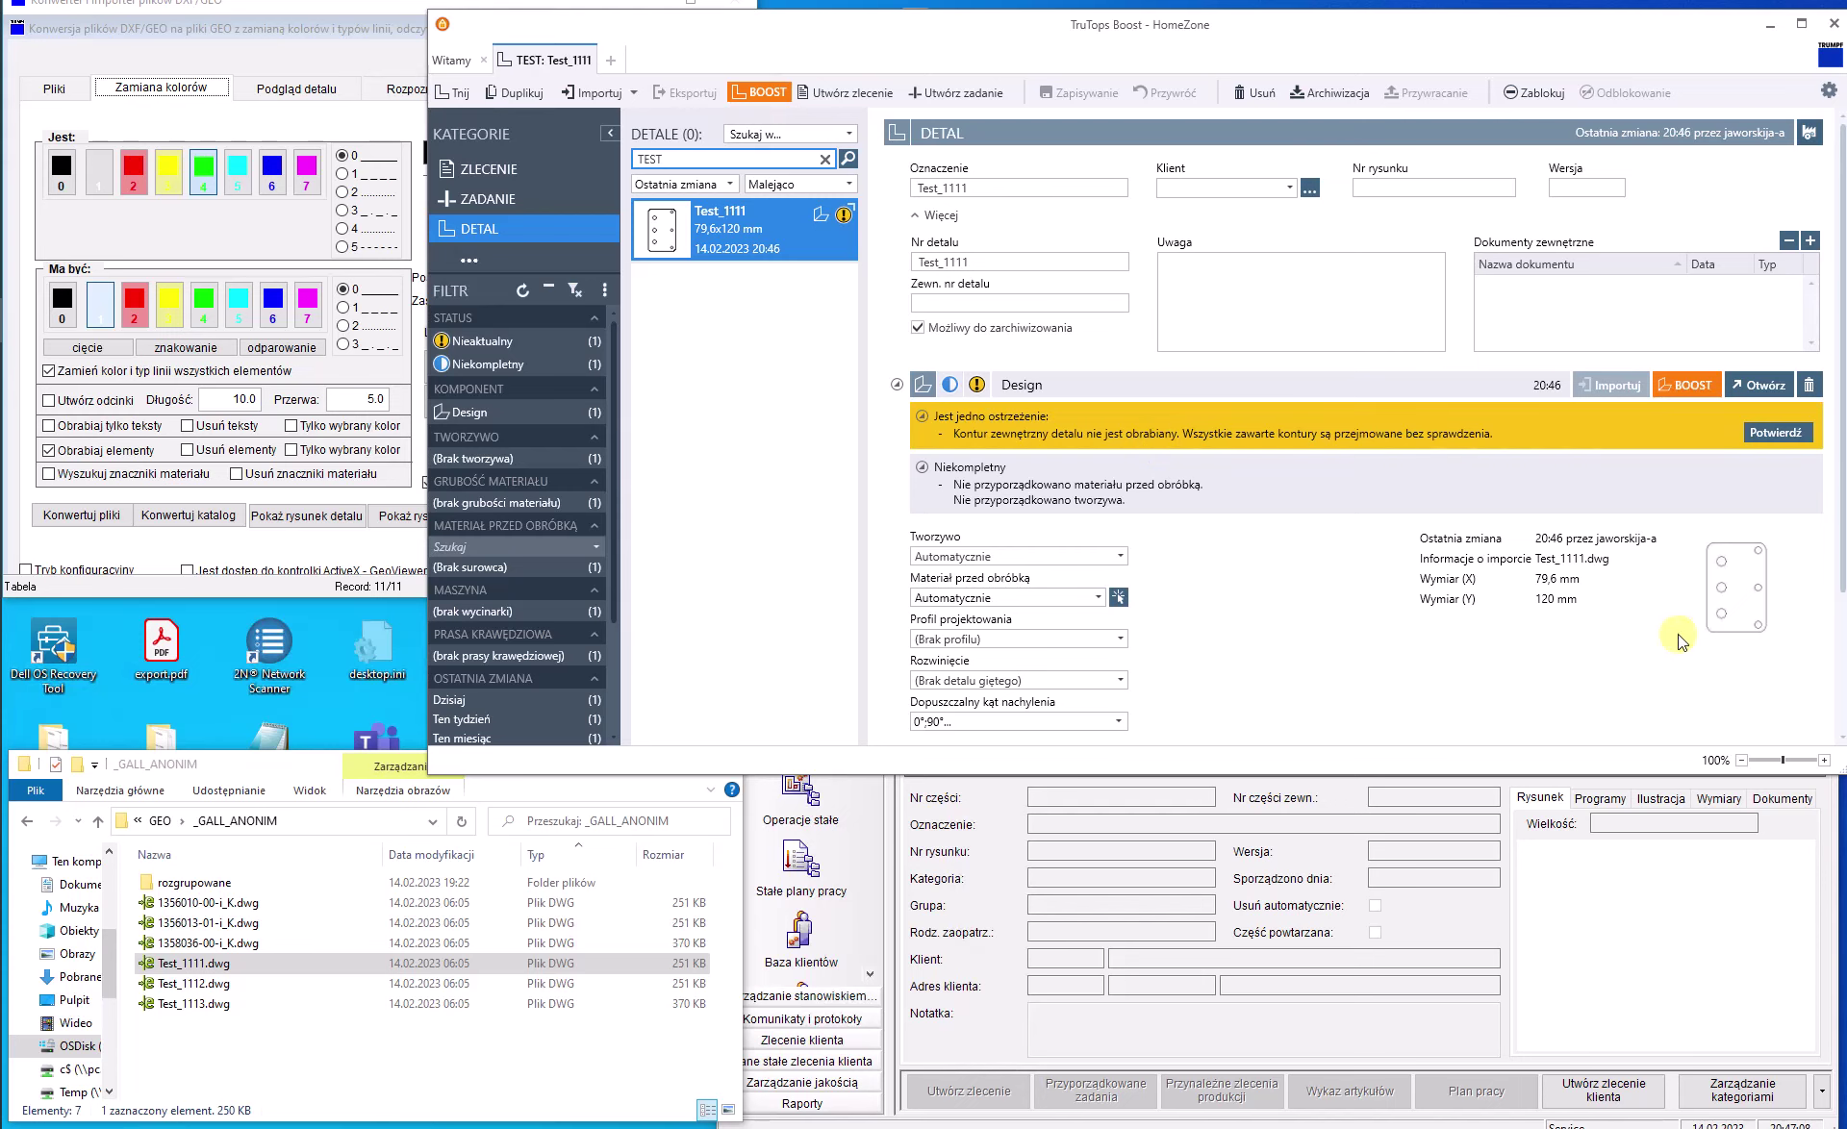
pyautogui.click(1722, 600)
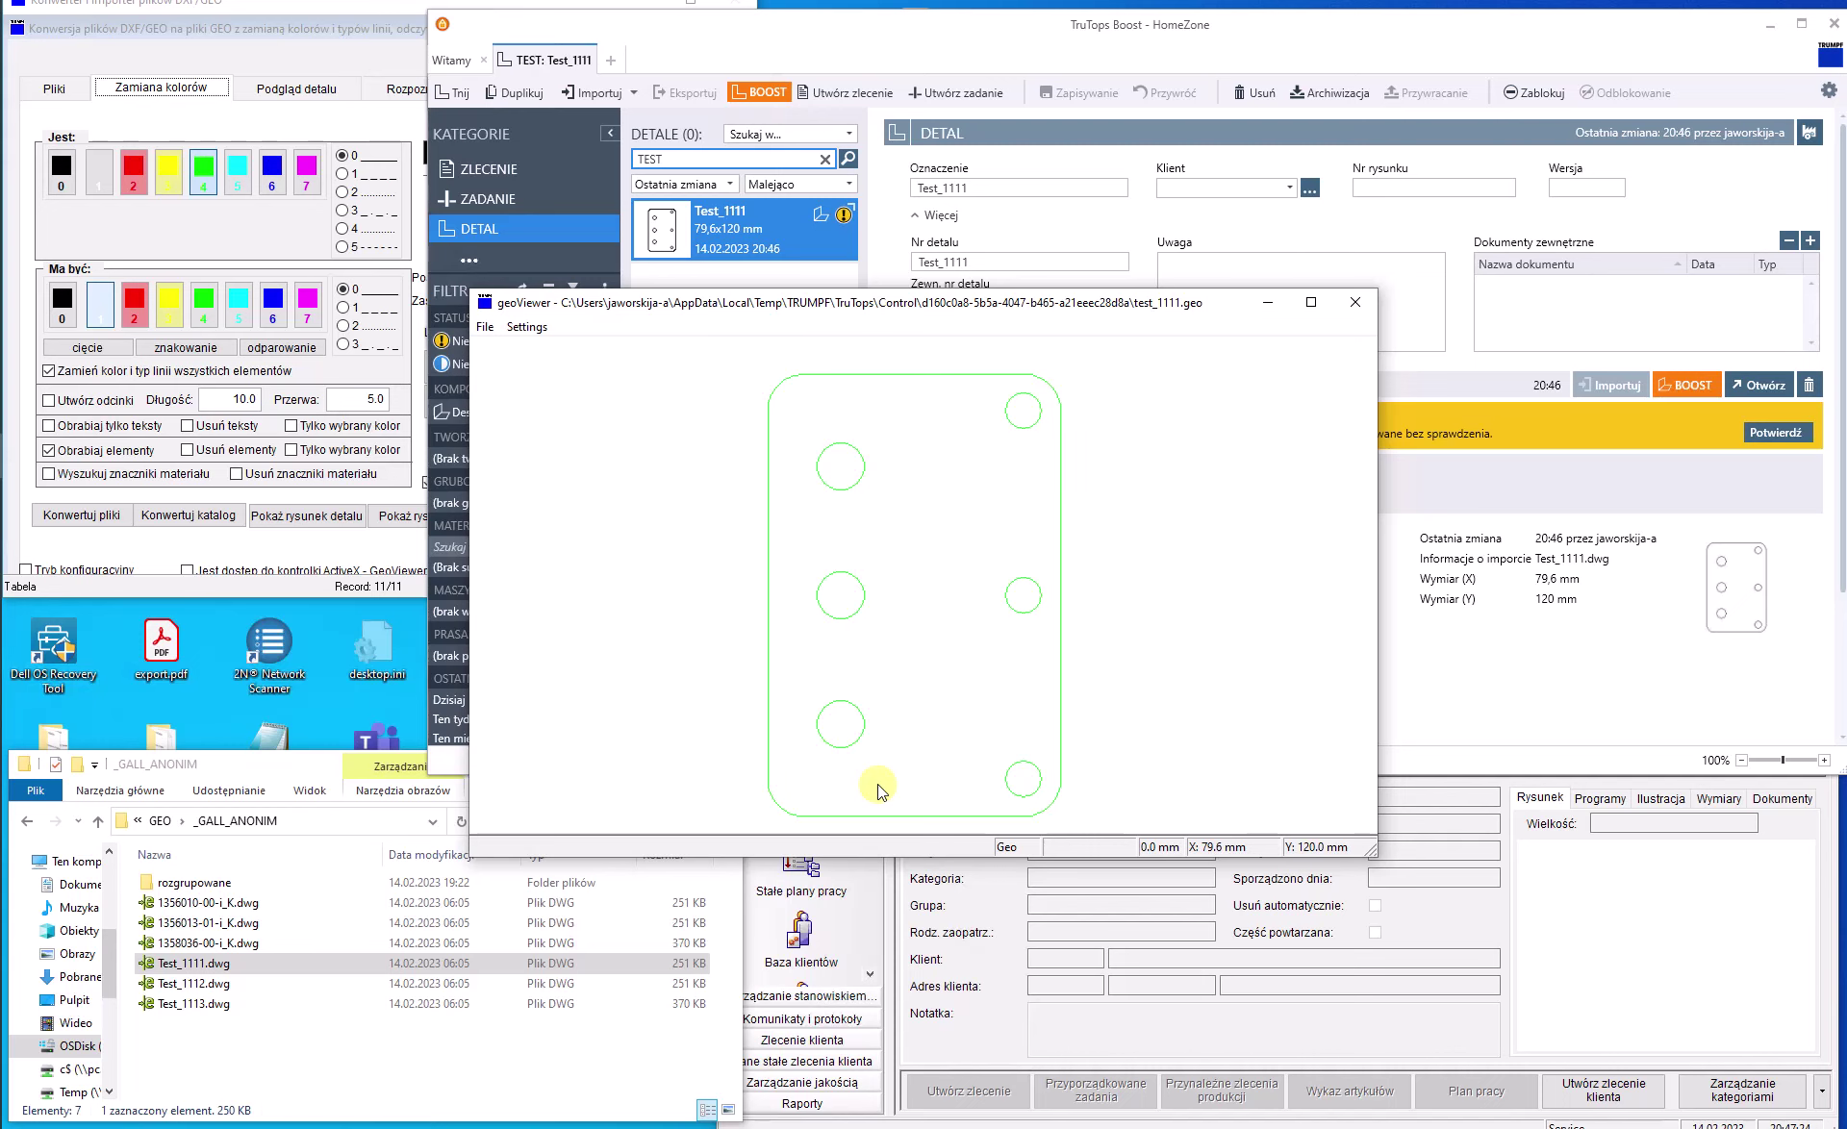
pyautogui.click(1356, 302)
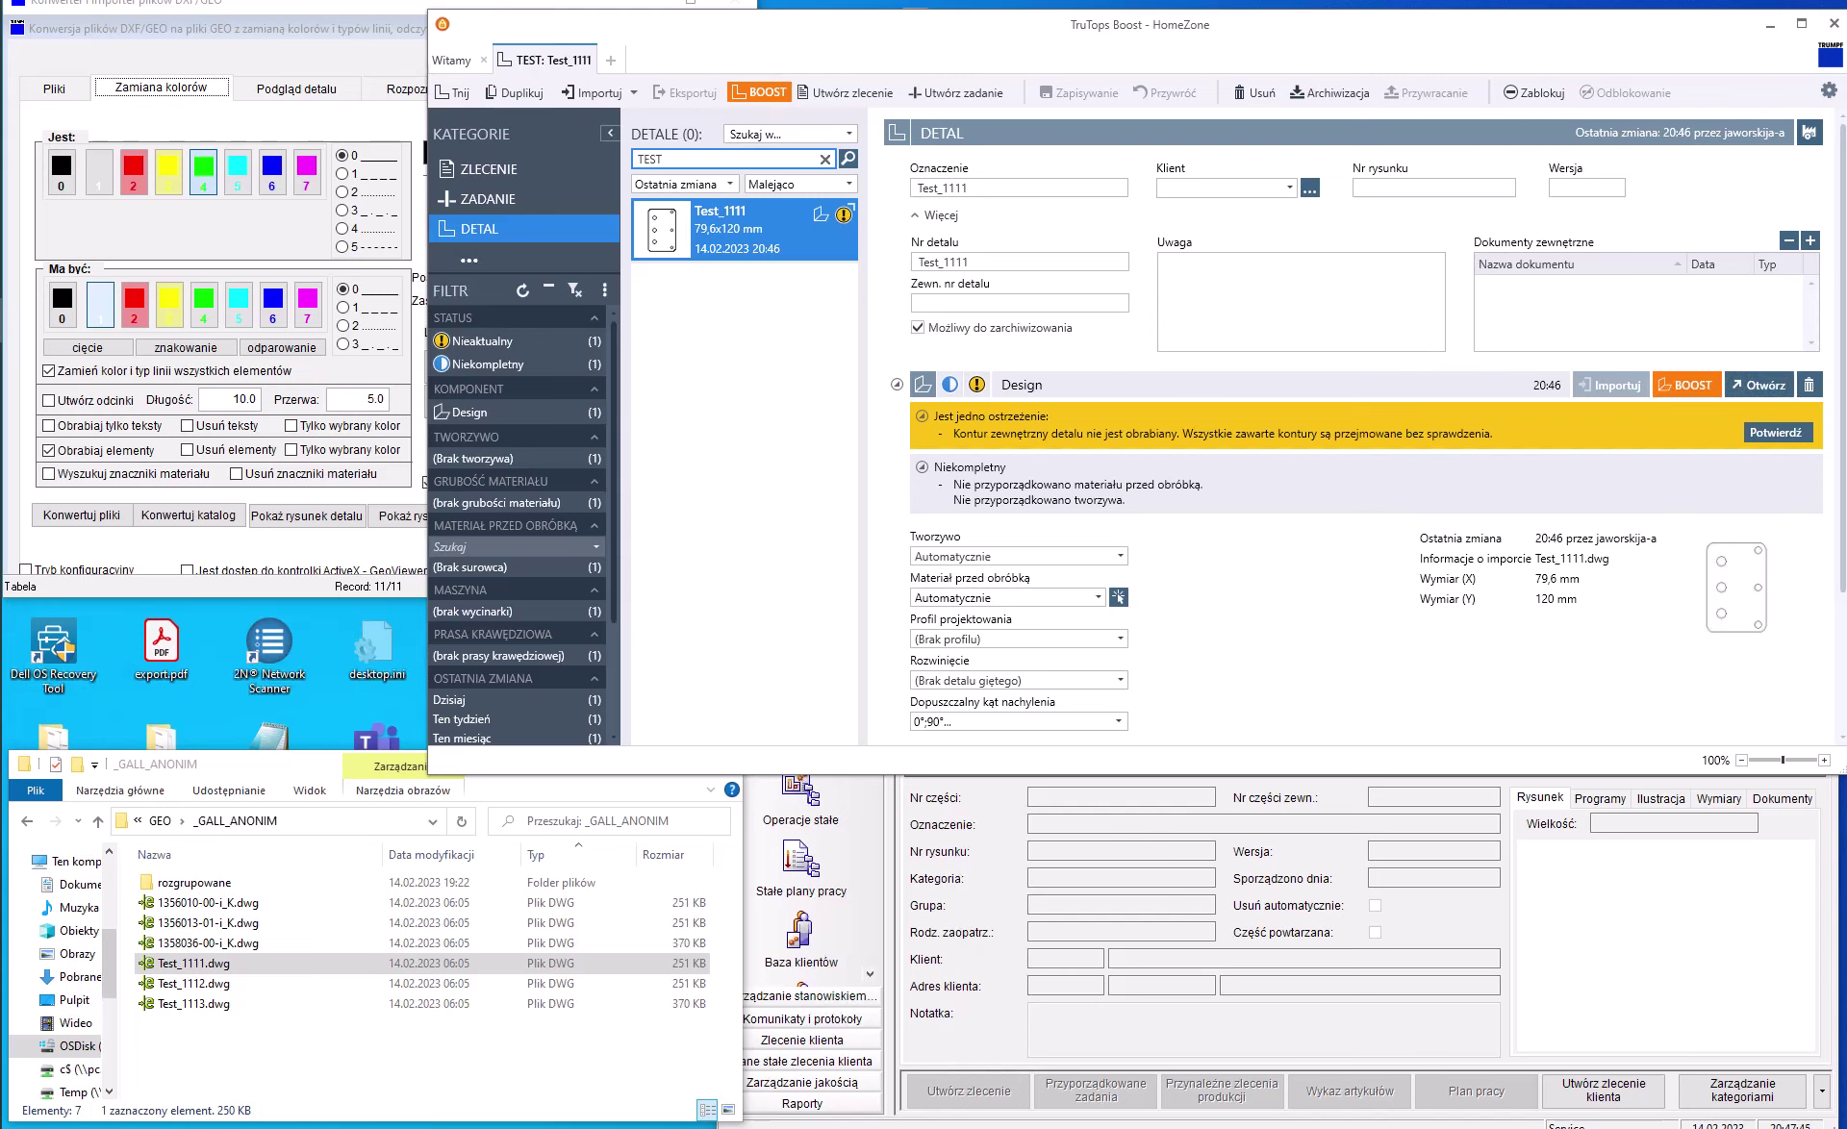
# - Switch to the DXF/GEO converter and add Test_1111.dwg, Test_1112.dwg and Test_1113.dwg to its file list
pyautogui.click(191, 29)
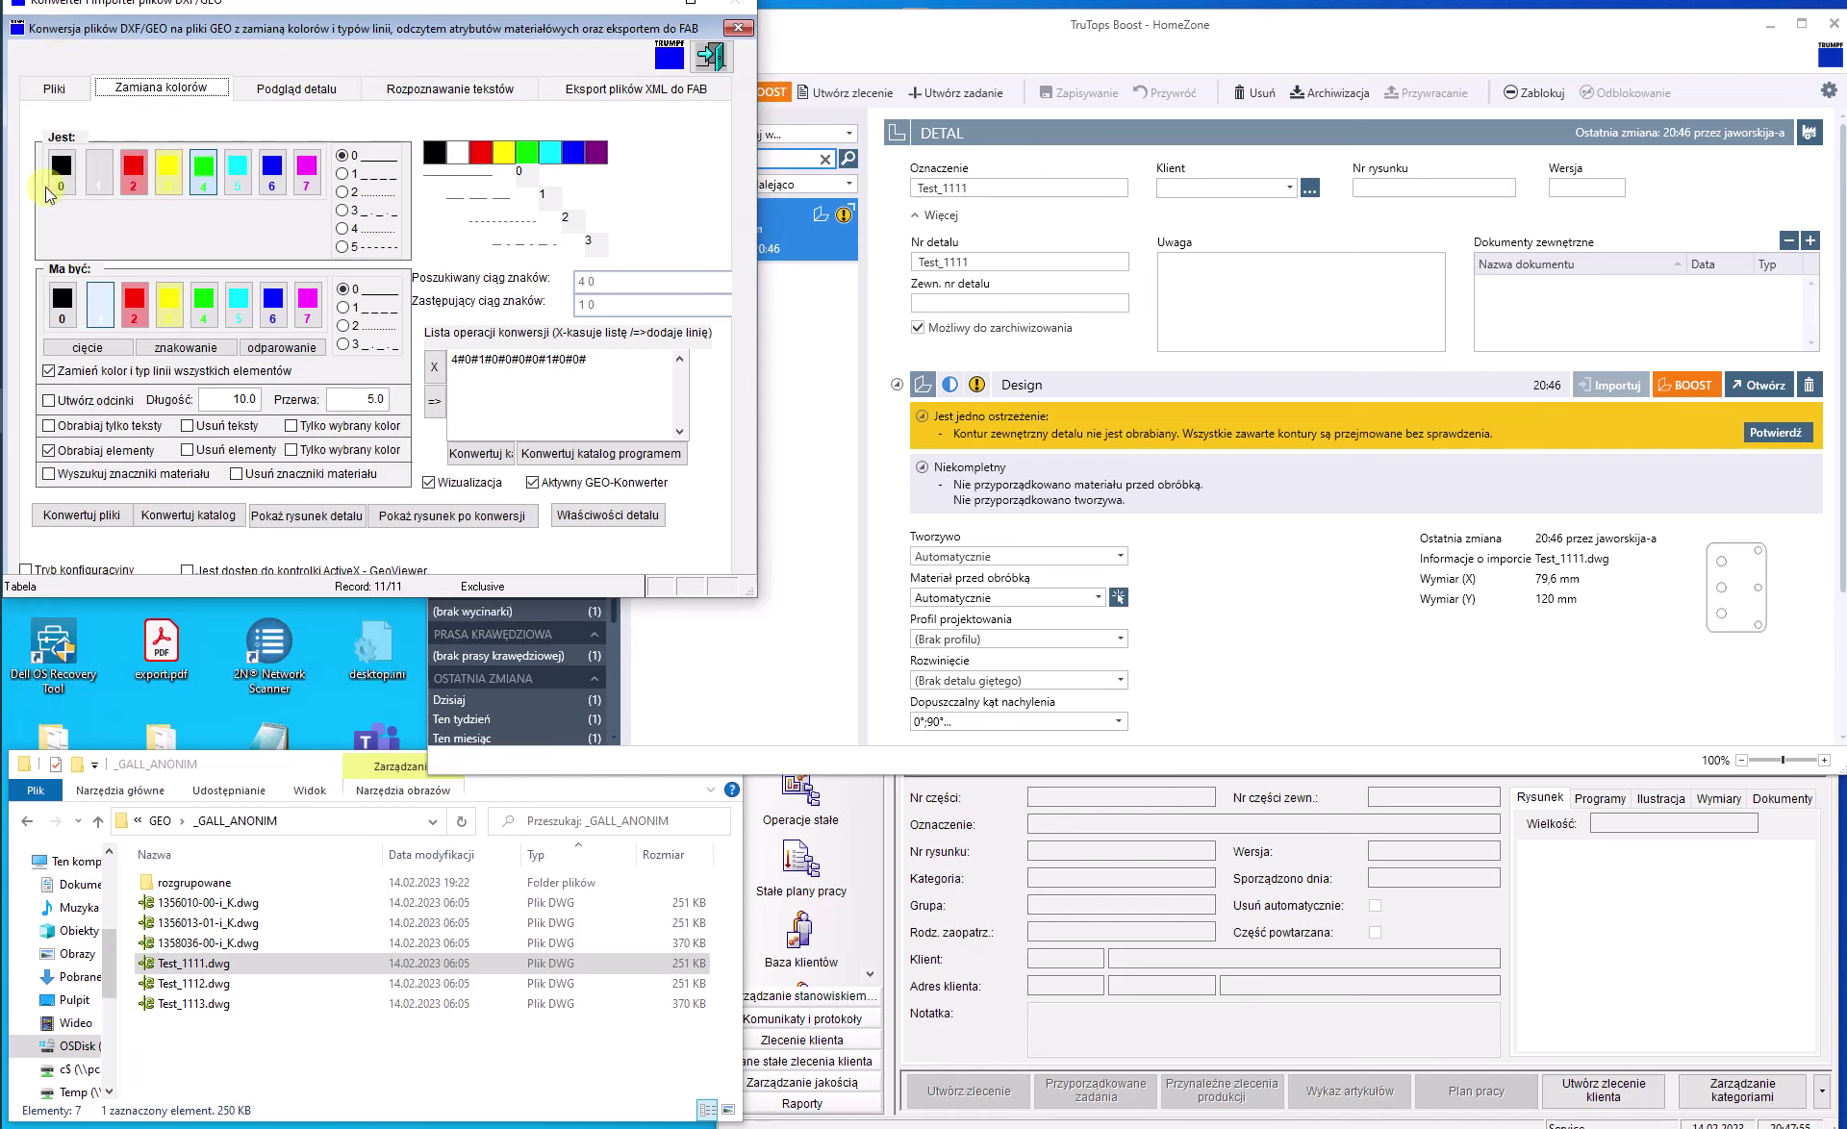
pyautogui.click(54, 88)
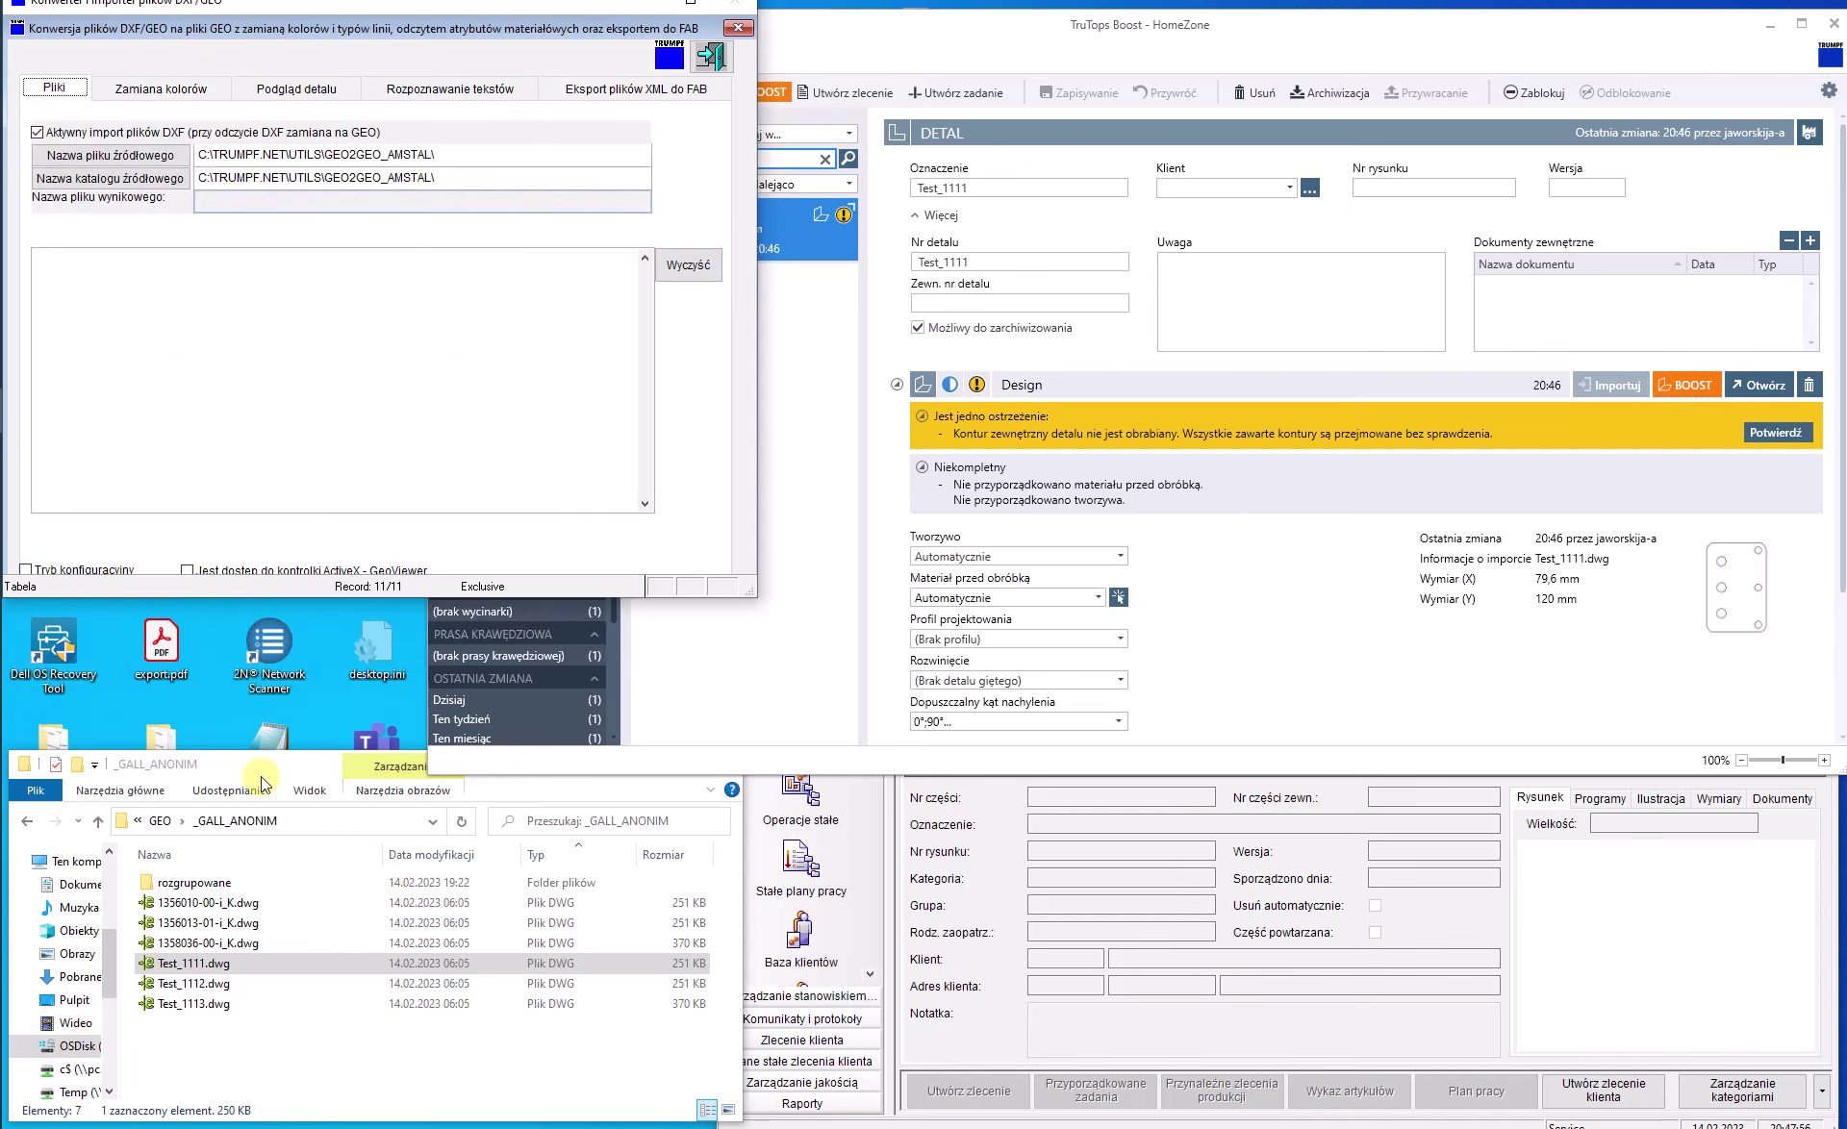
pyautogui.keyDown('shift'); pyautogui.click(222, 1004); pyautogui.keyUp('shift')
pyautogui.moveTo(229, 966); pyautogui.dragTo(90, 300)
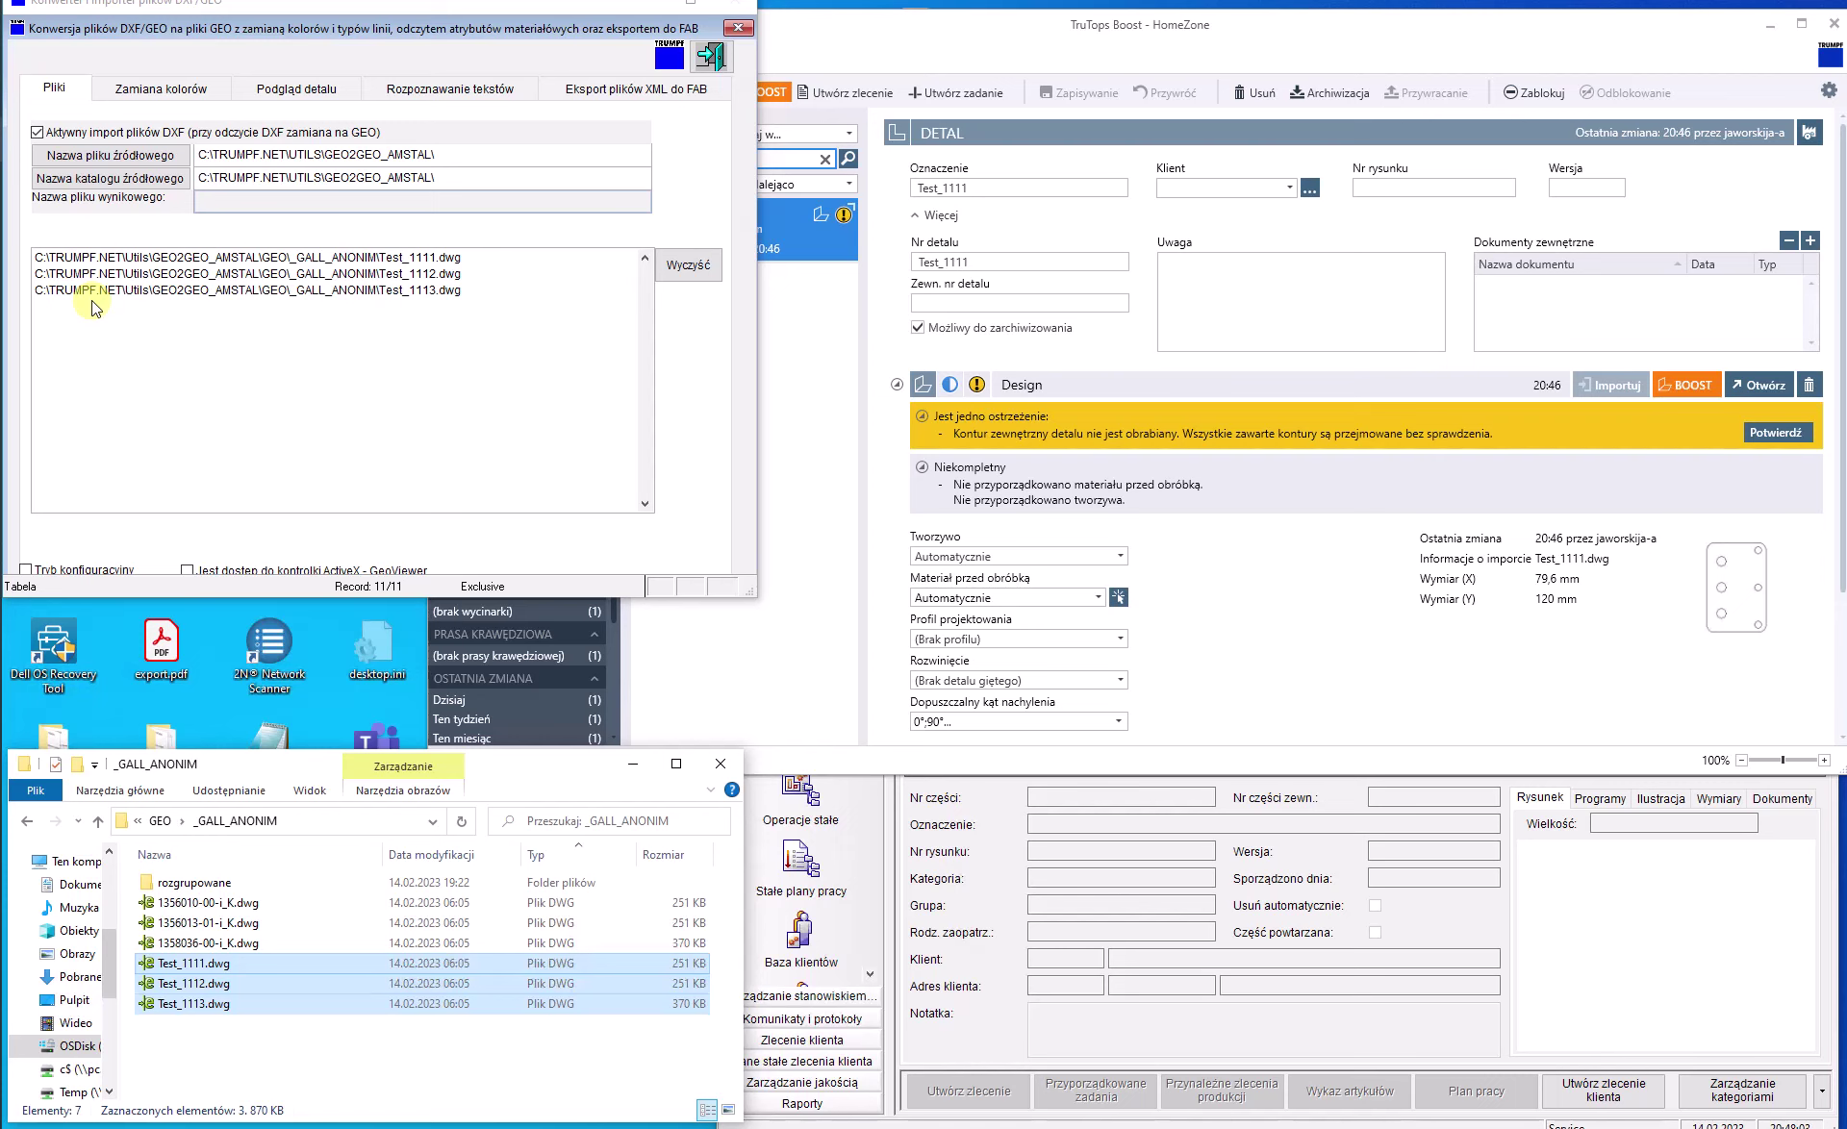
# - Replace the conversion list with a rule changing green (4) to colour 1 with line type 0, and run the conversion
pyautogui.click(178, 88)
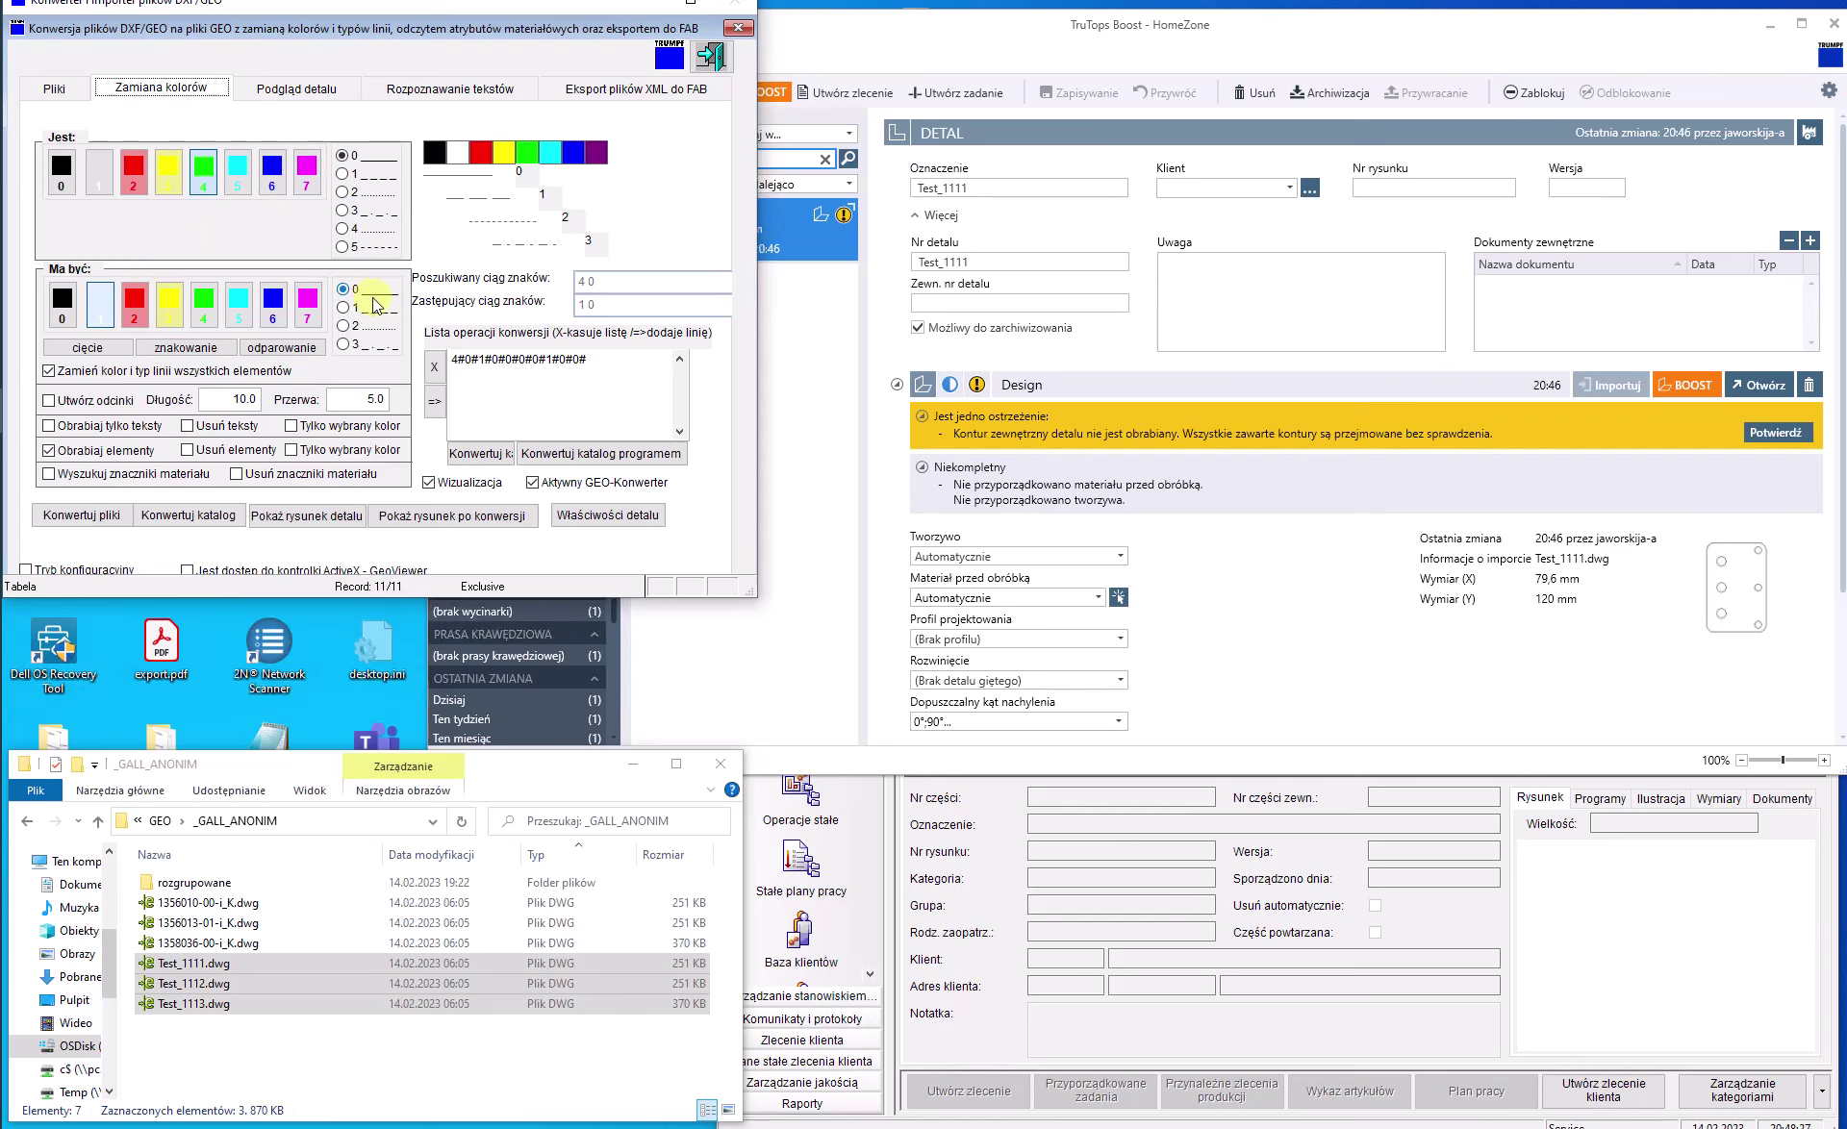
pyautogui.click(435, 369)
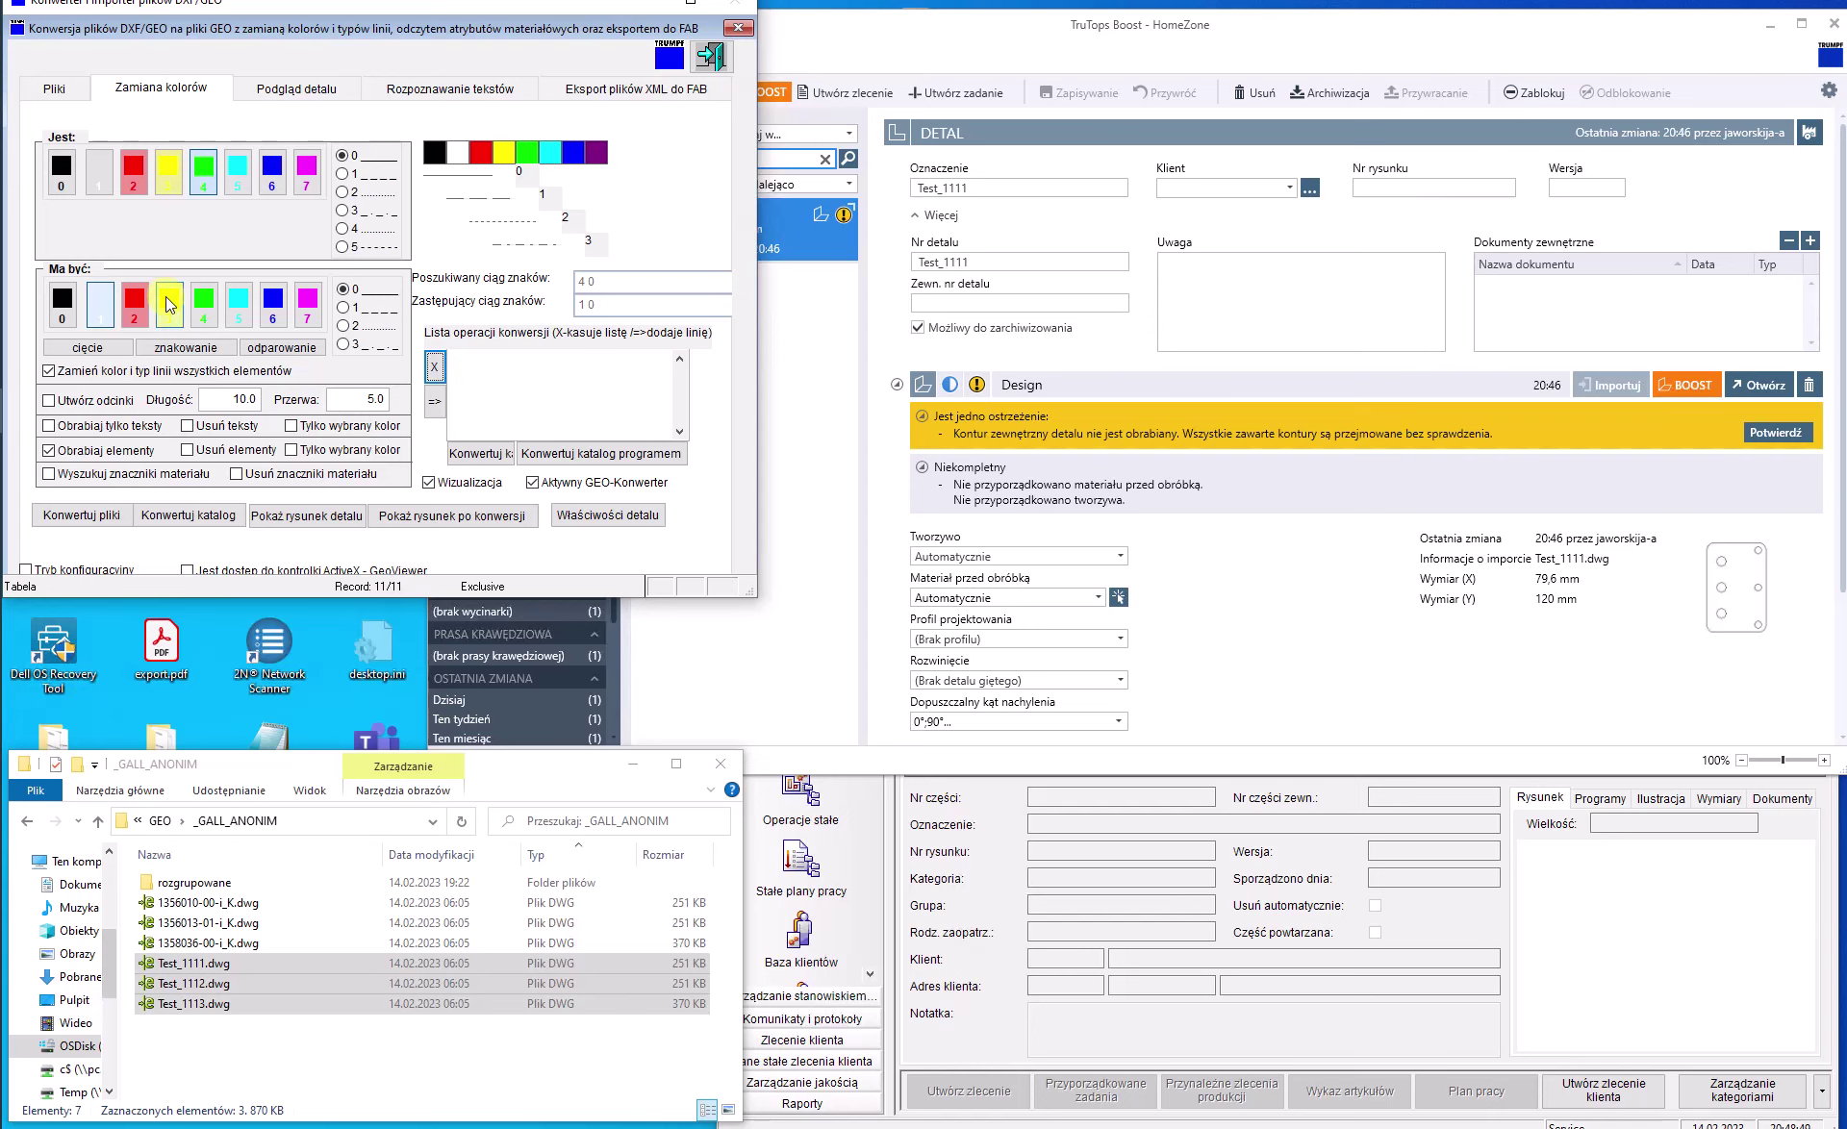
pyautogui.click(201, 169)
pyautogui.click(102, 309)
pyautogui.click(348, 291)
pyautogui.click(435, 410)
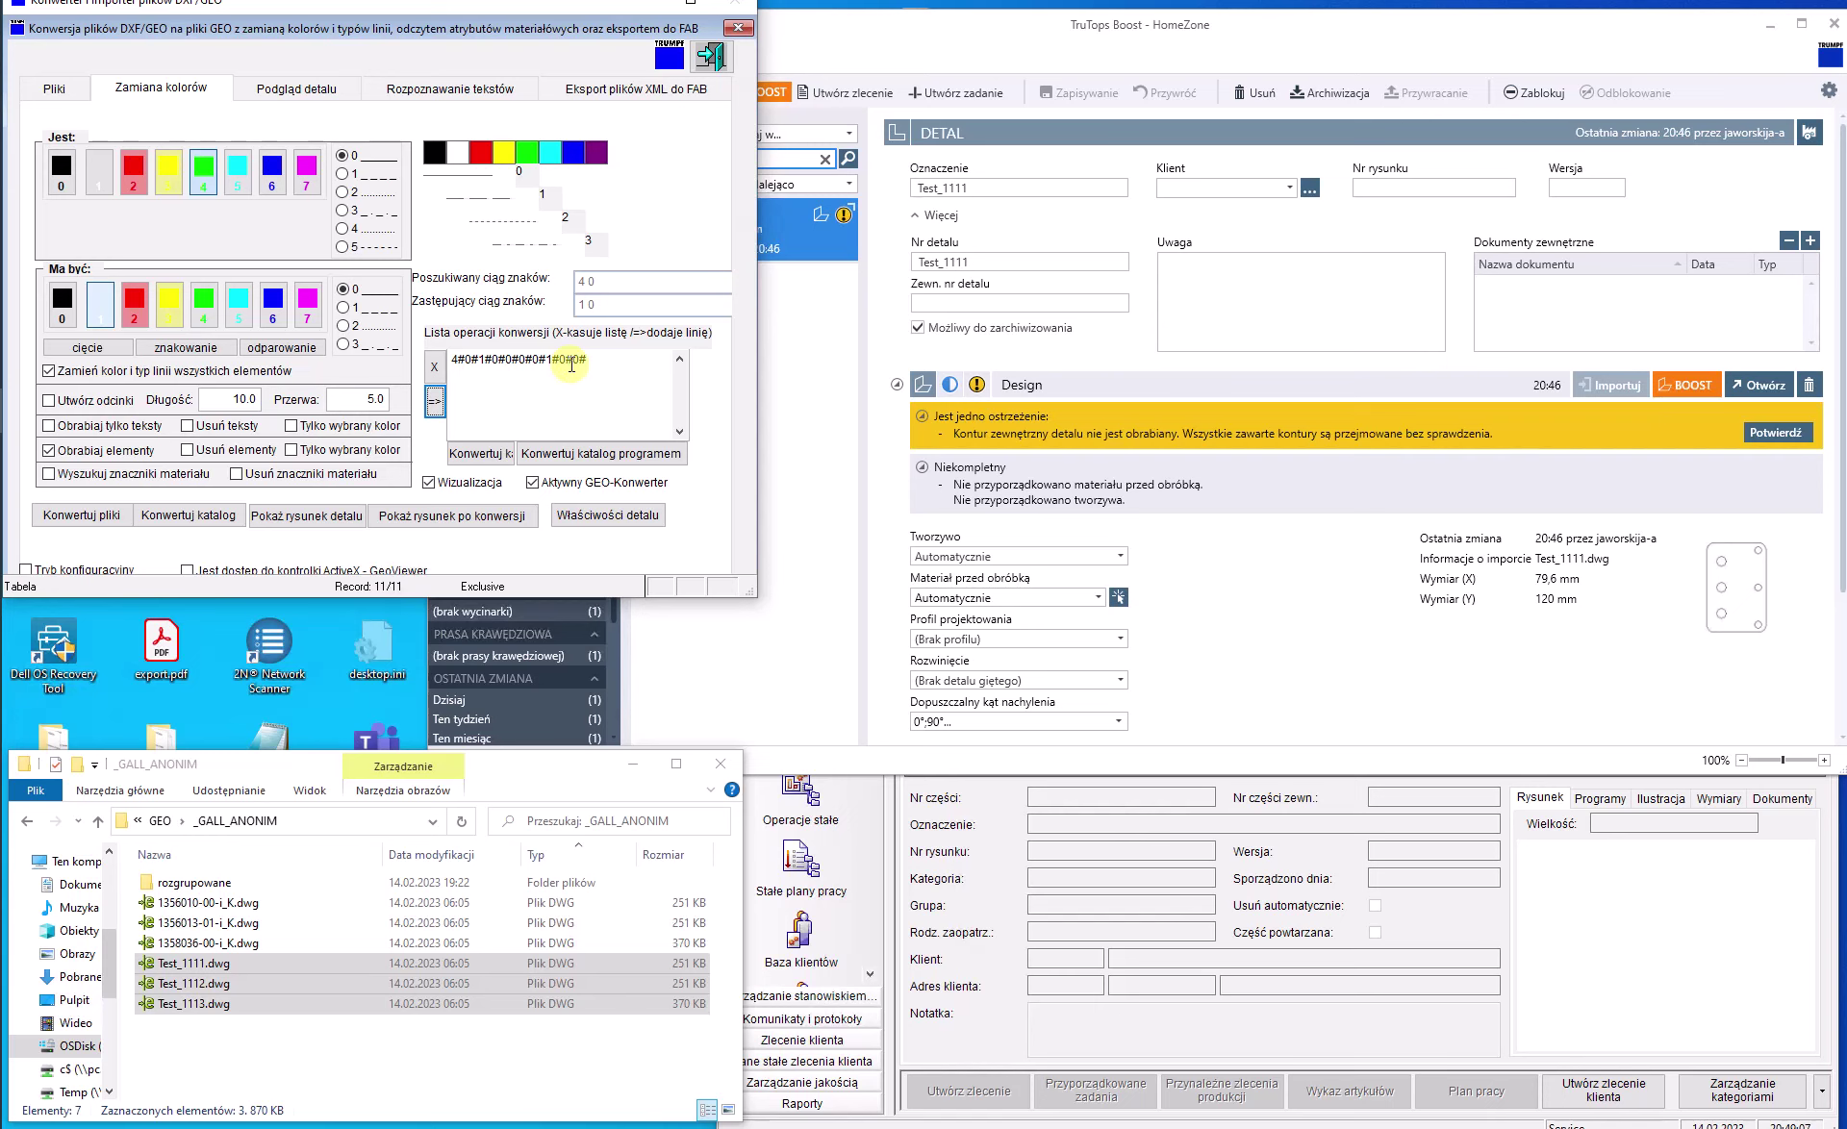
pyautogui.click(586, 453)
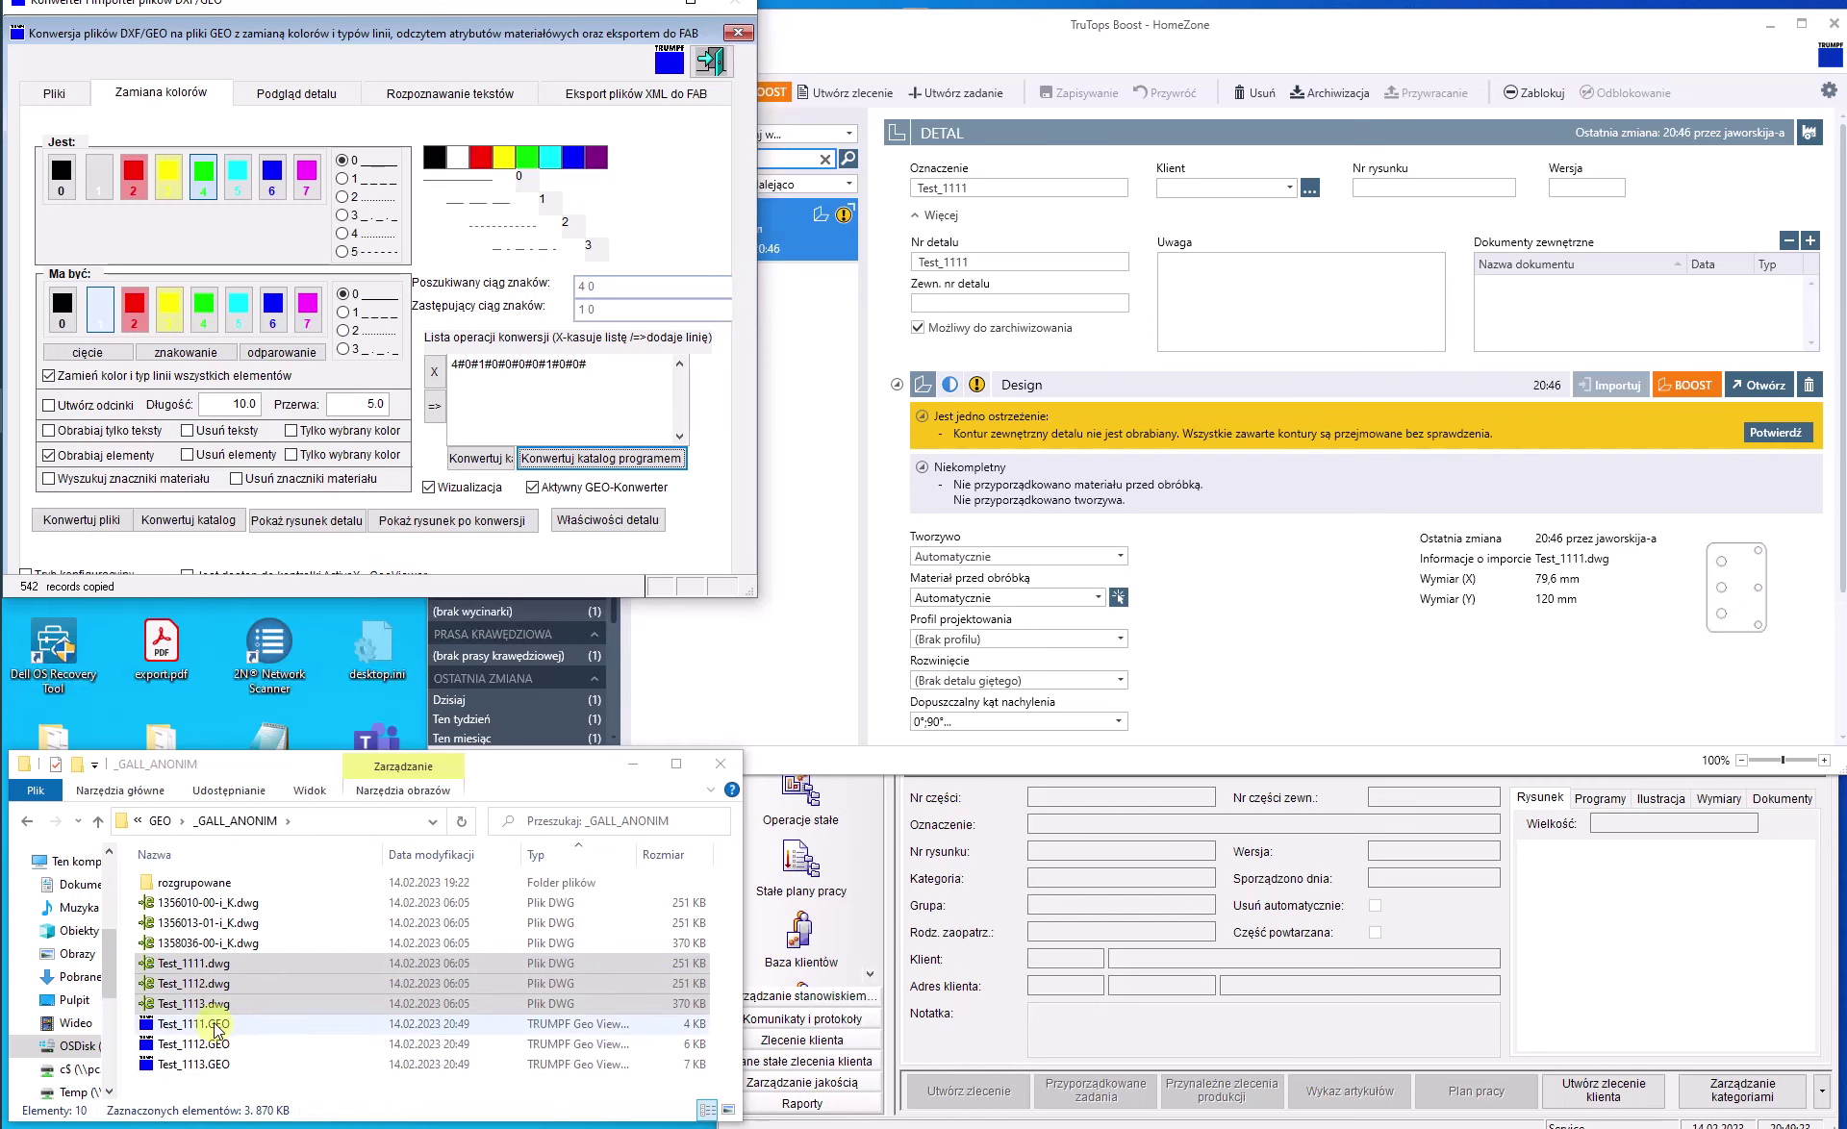
# - Compare the converted Test_1111.GEO side by side with the geometry of the Test_1111 part in TruTops Boost, then close both viewers
pyautogui.doubleClick(215, 1025)
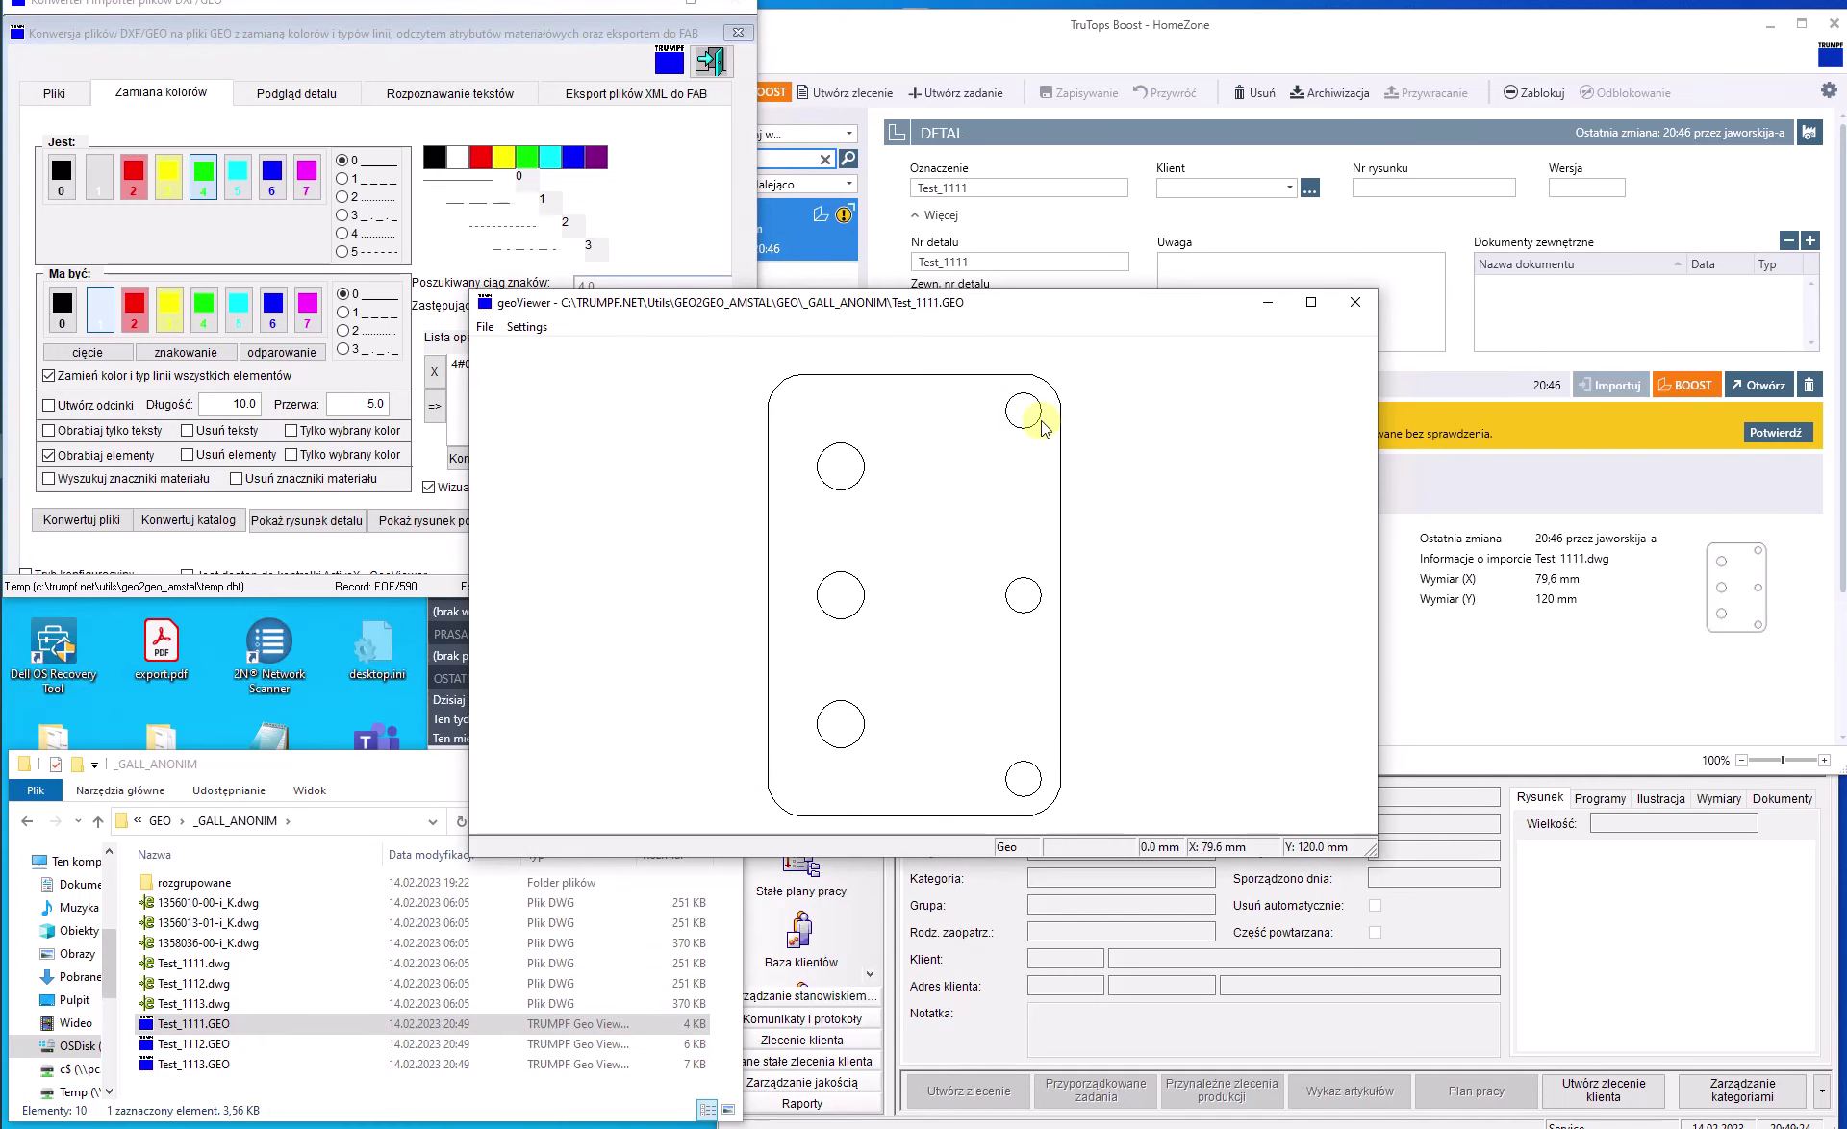
pyautogui.moveTo(1008, 302); pyautogui.dragTo(552, 296)
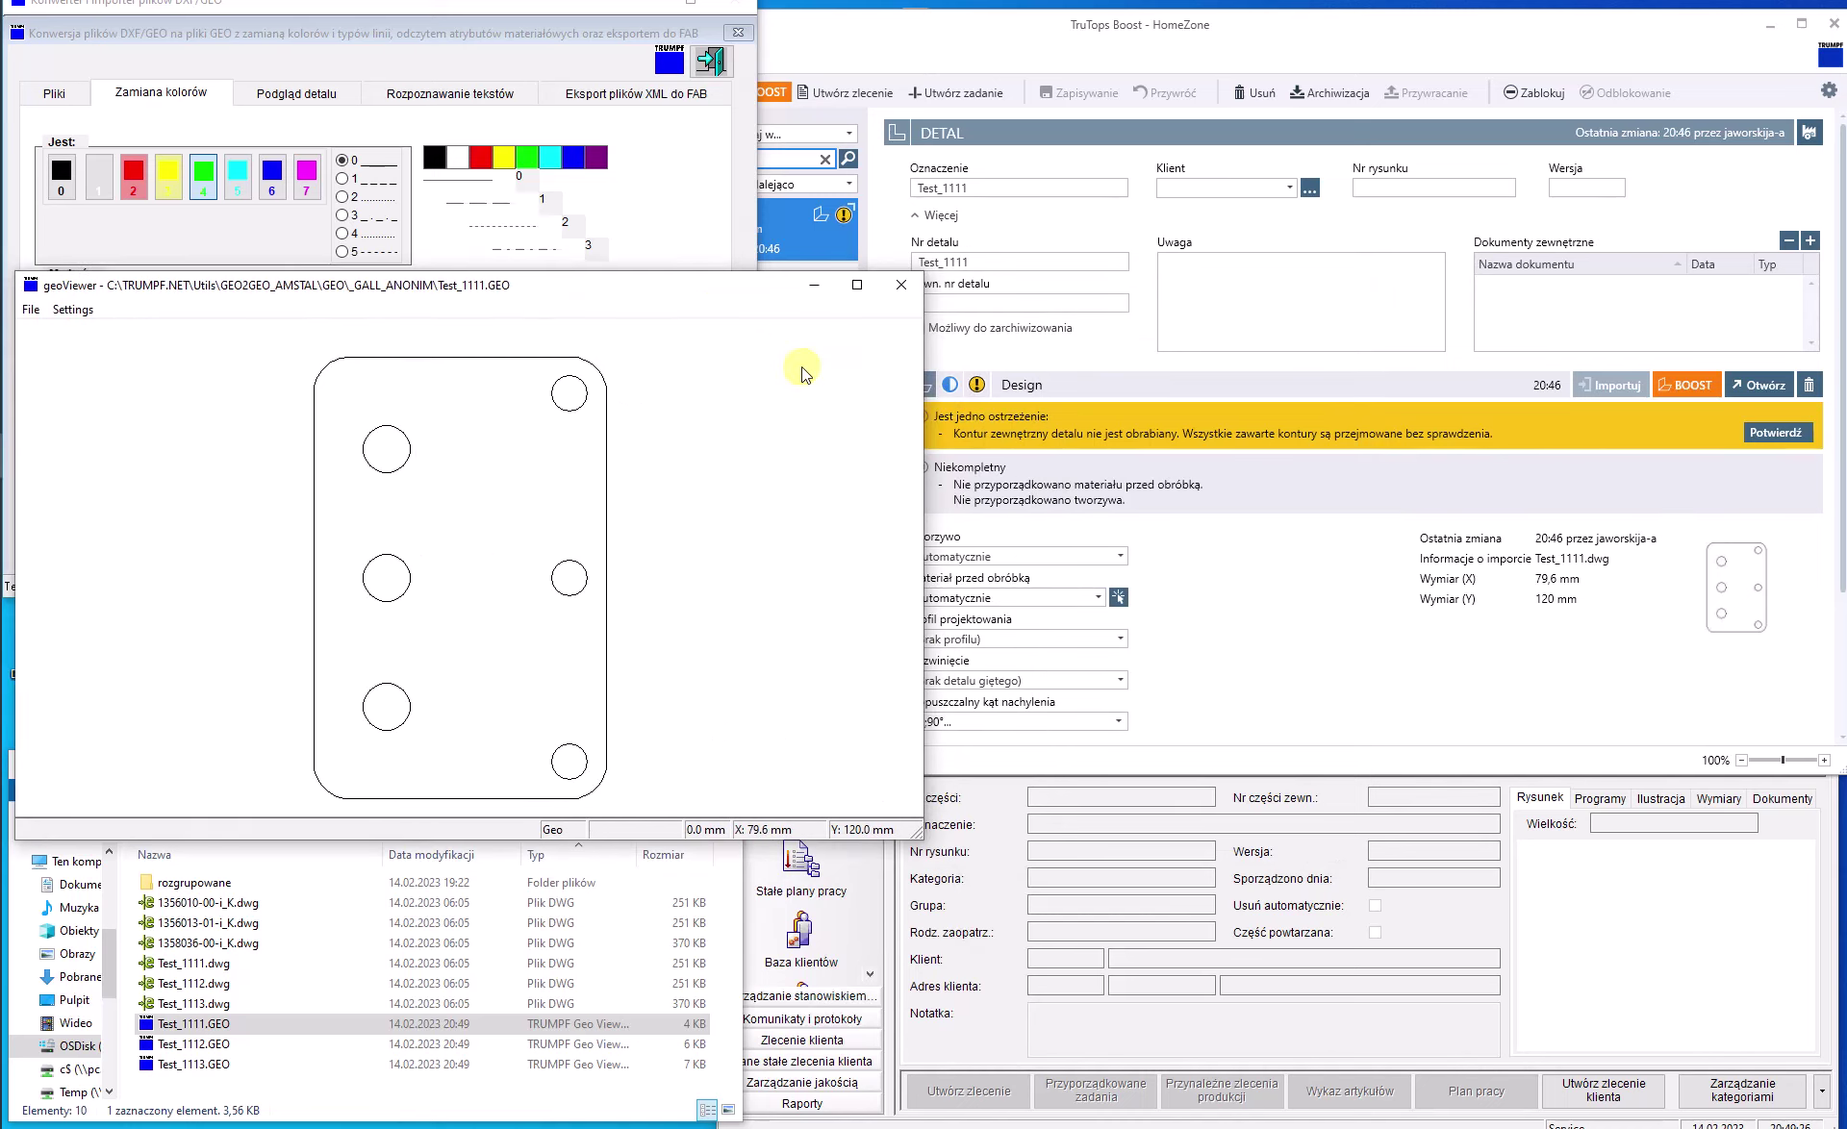
pyautogui.doubleClick(1758, 584)
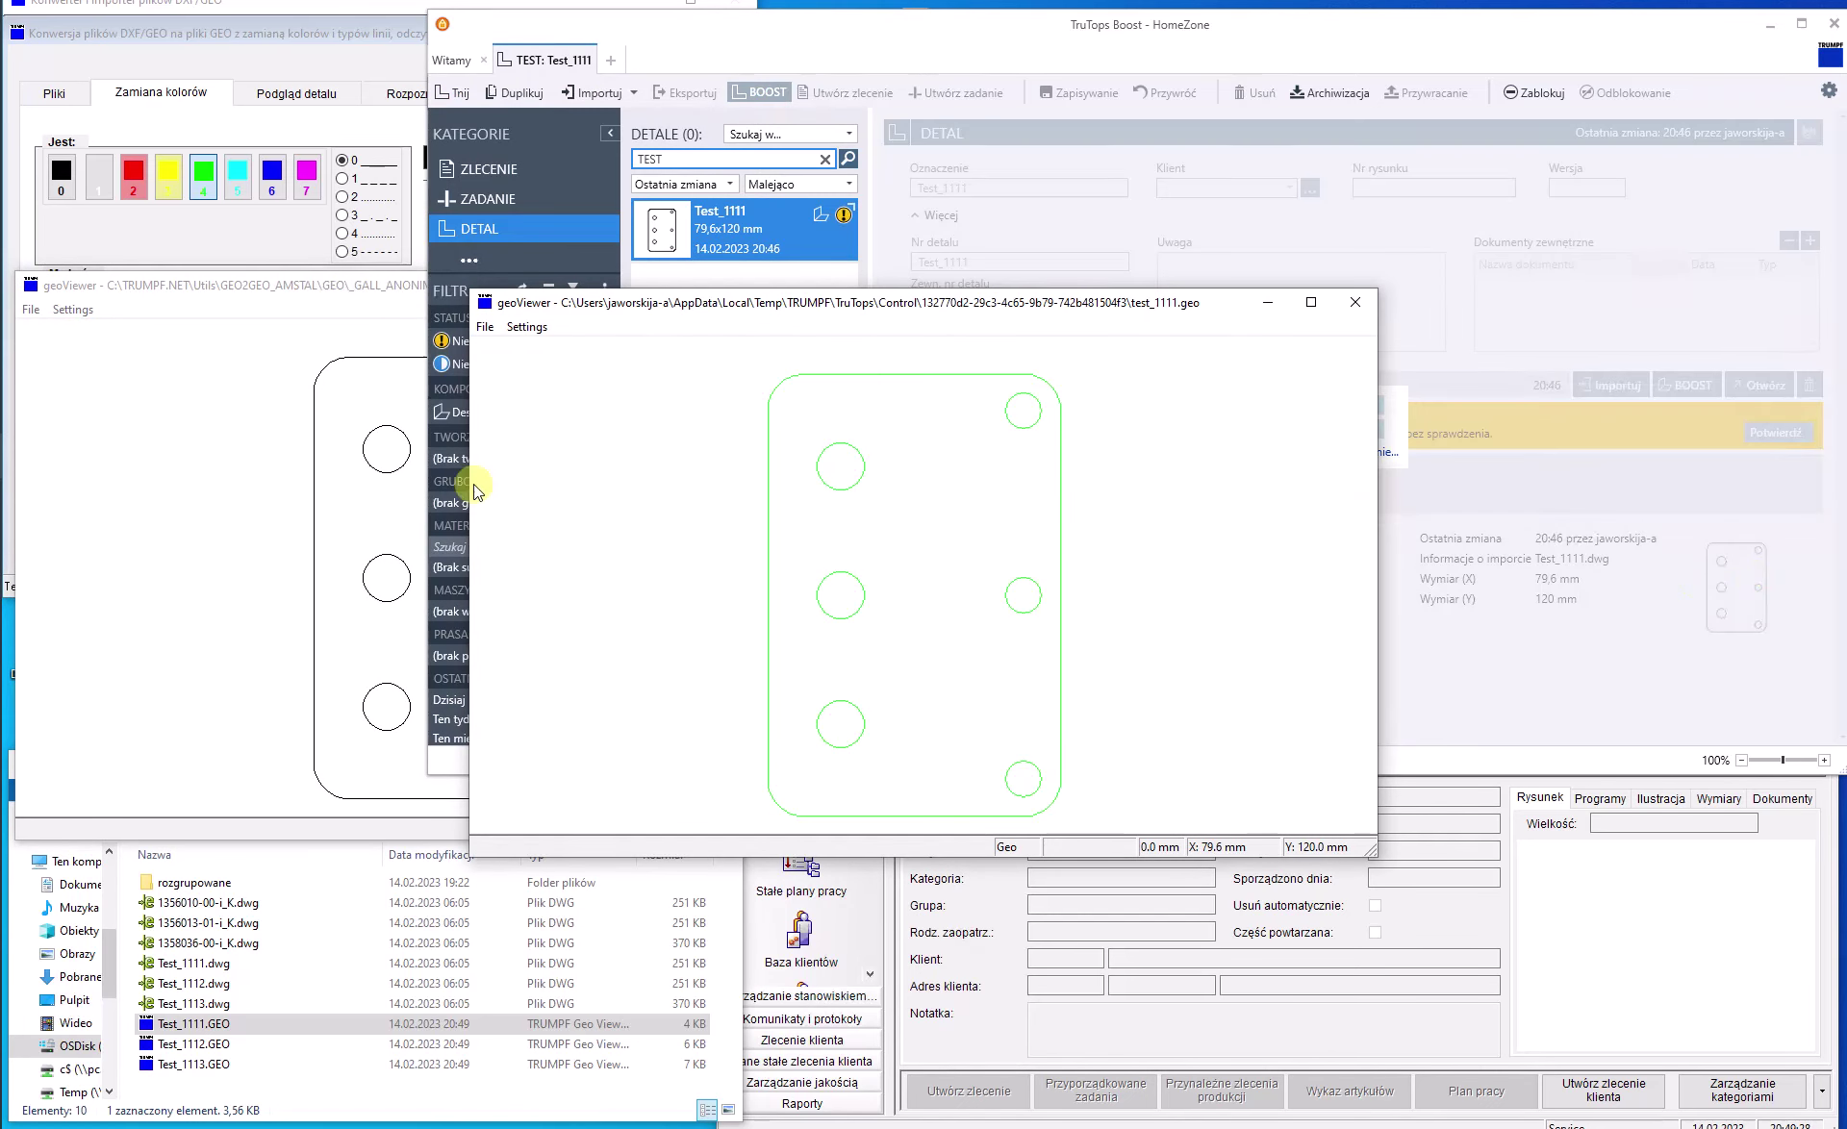
pyautogui.click(318, 483)
pyautogui.moveTo(1029, 309); pyautogui.dragTo(1261, 282)
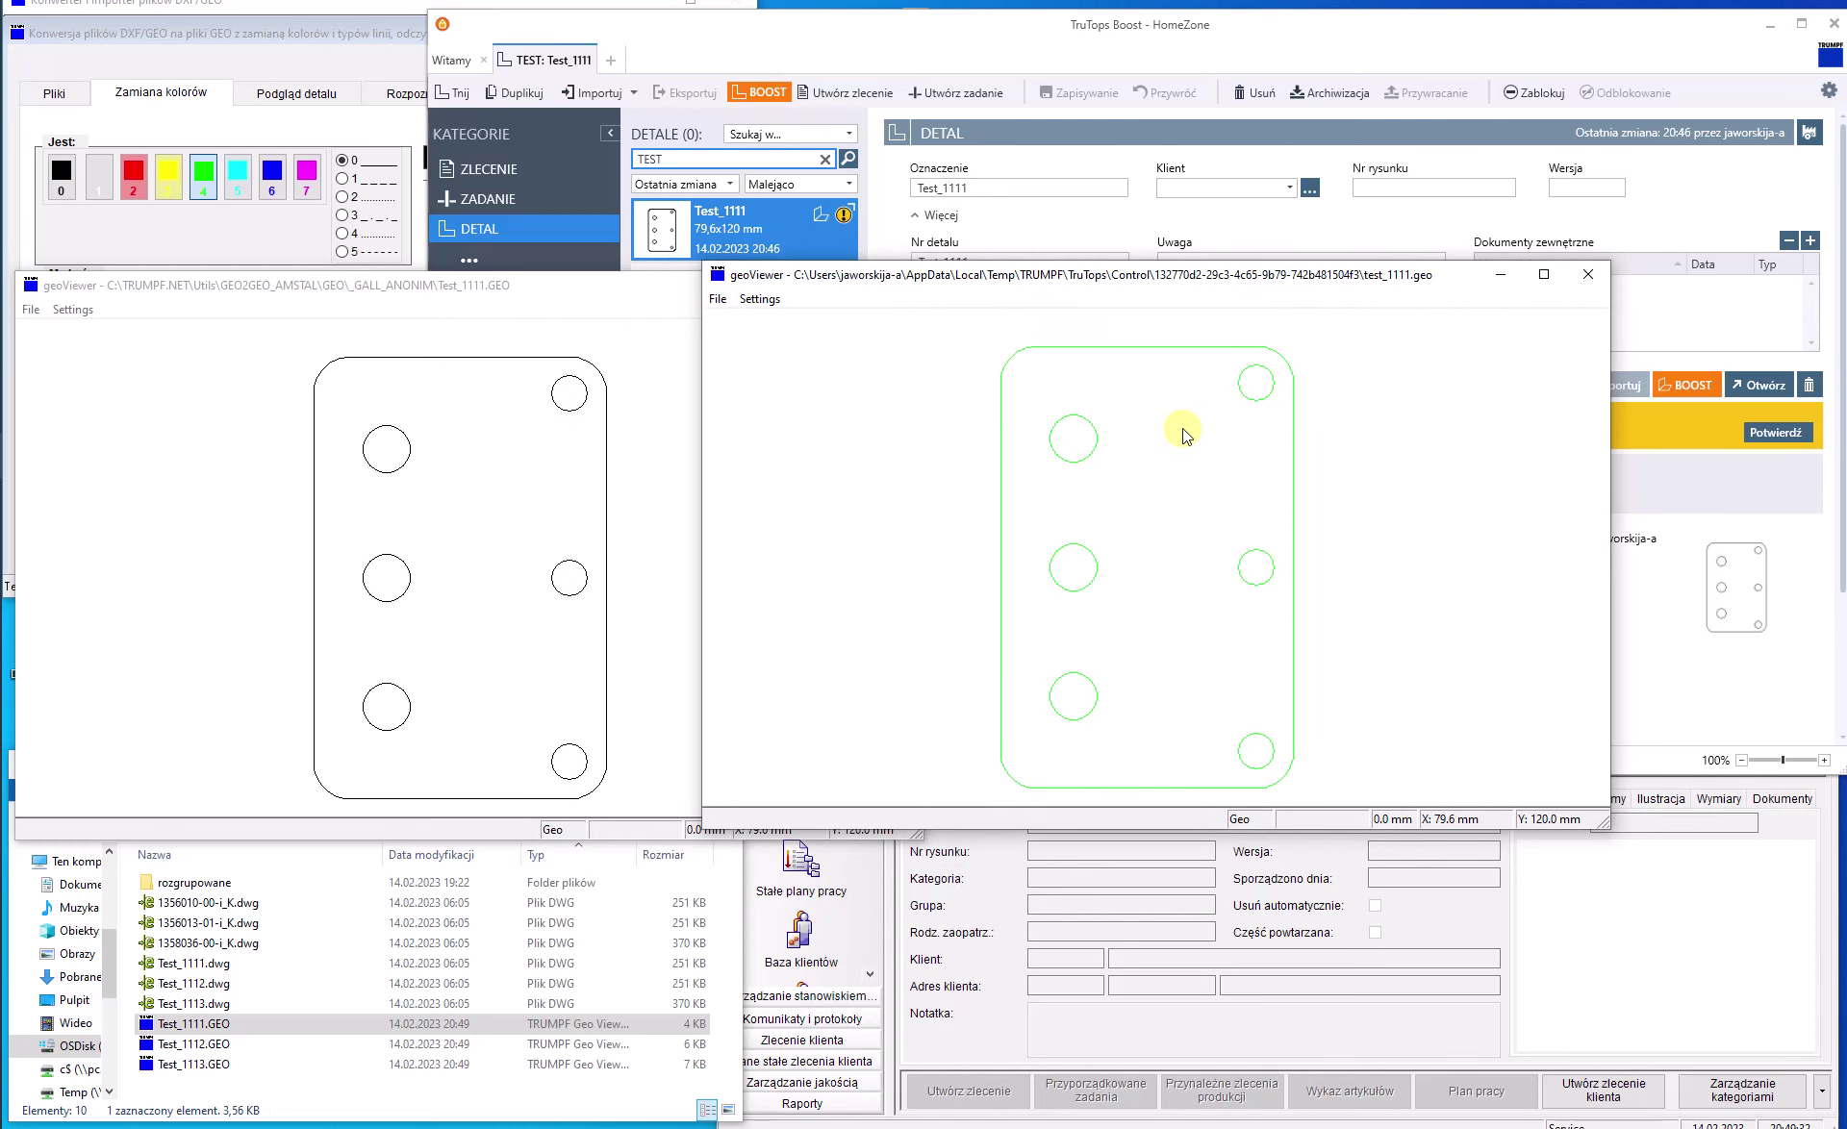
pyautogui.click(1588, 274)
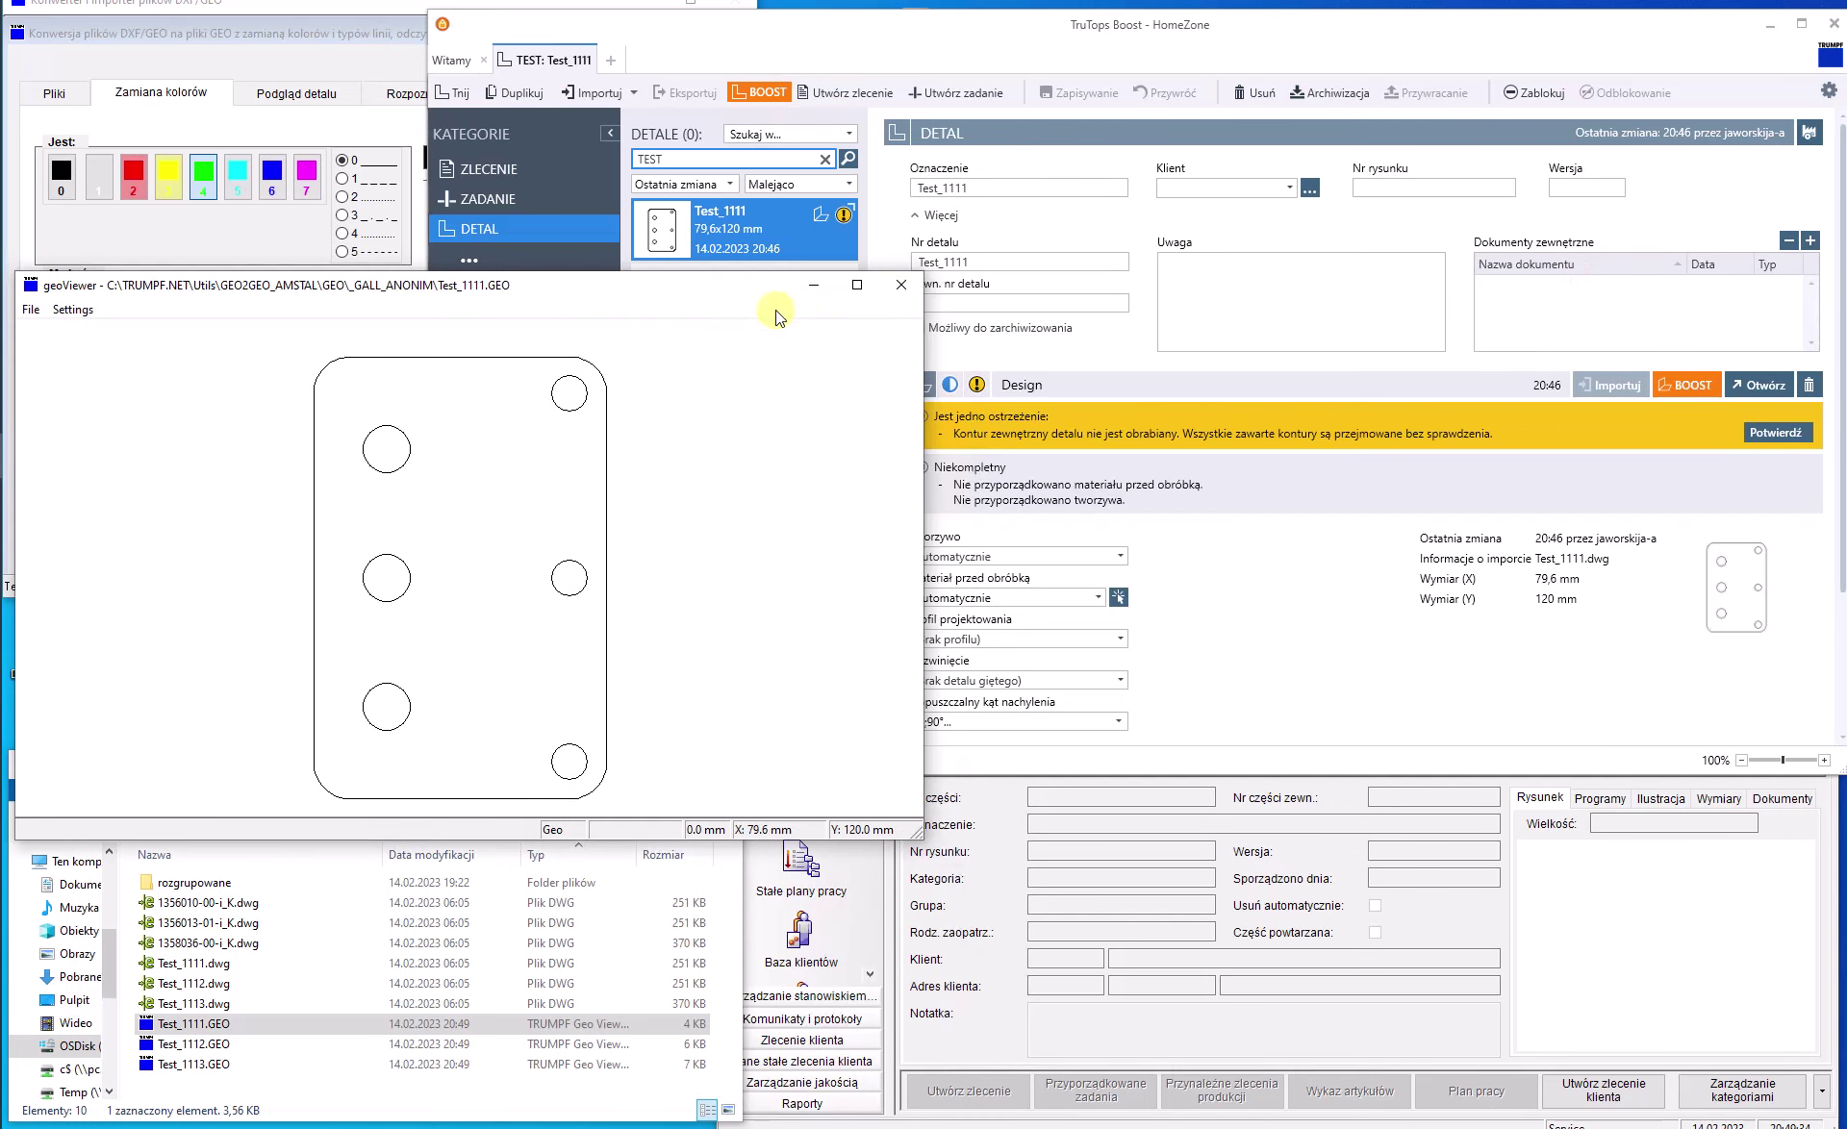
pyautogui.click(900, 286)
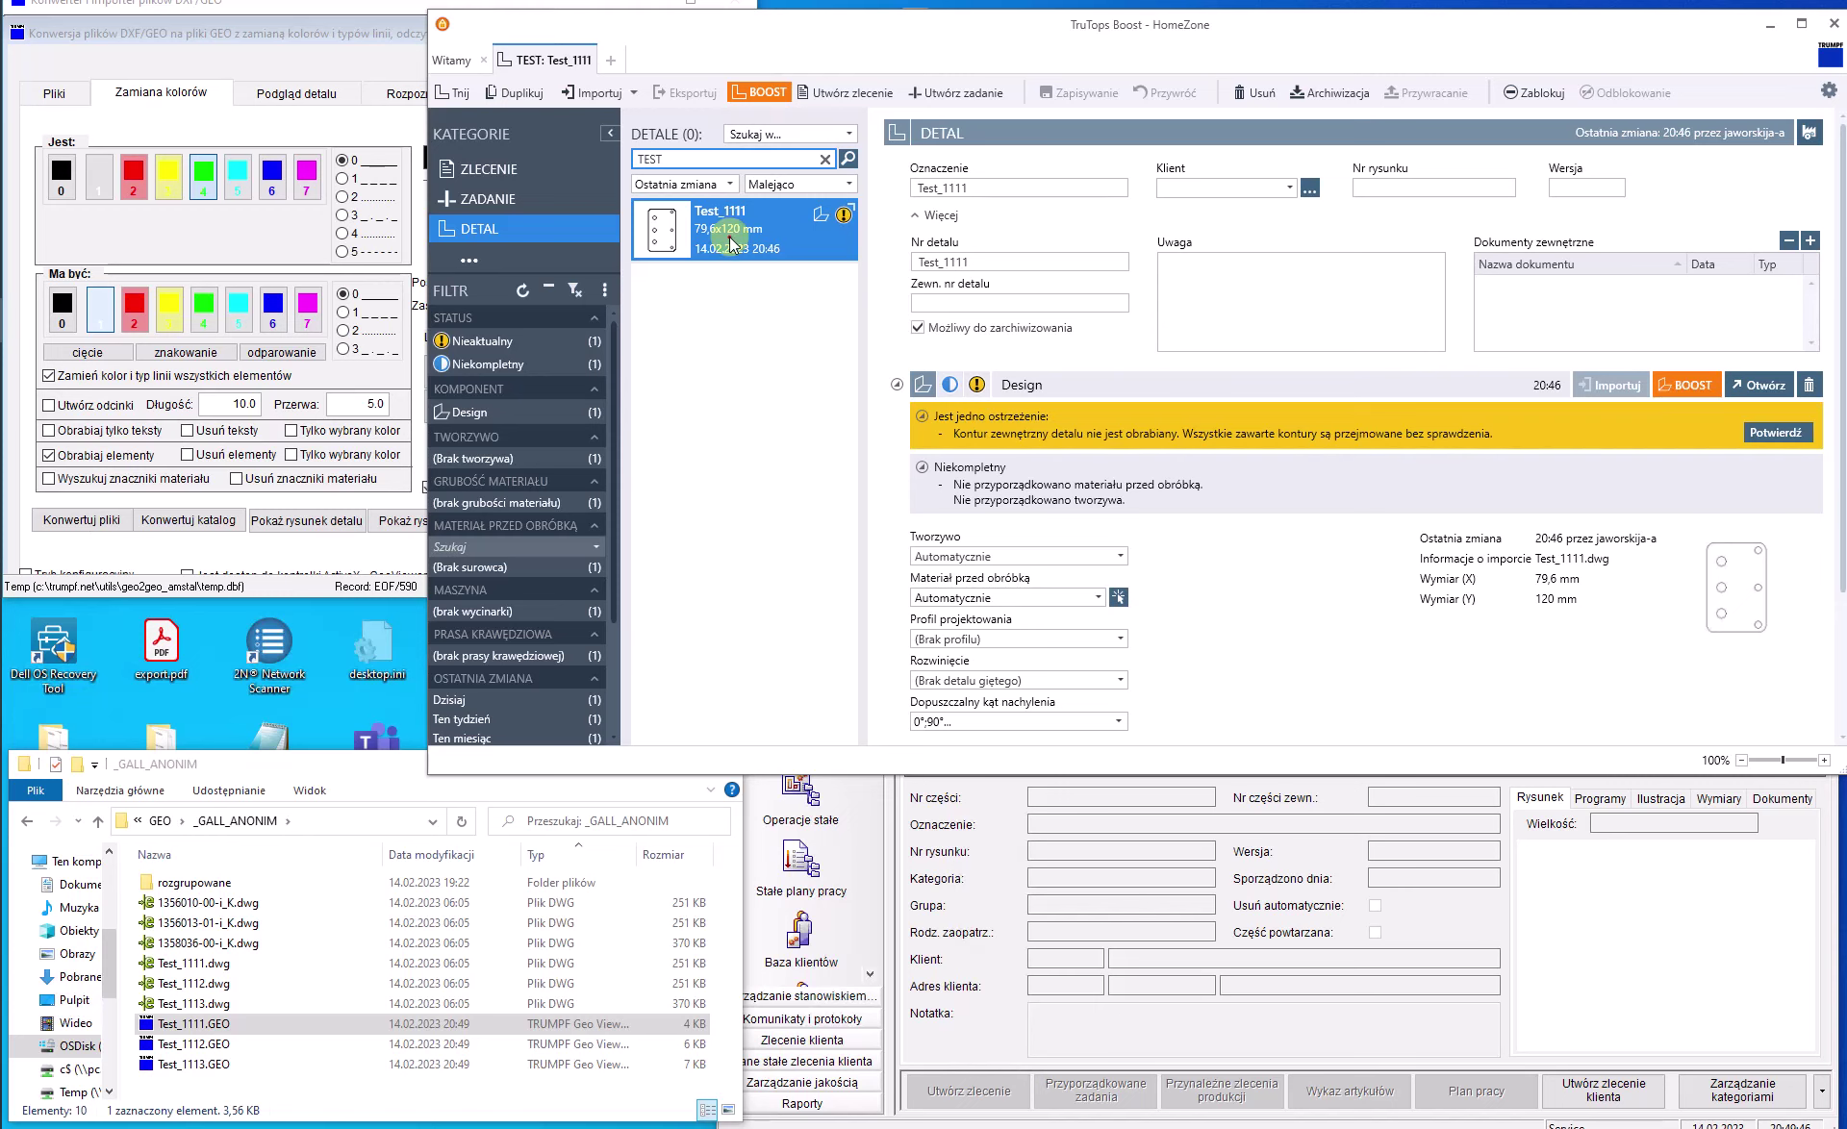
# - Delete the Test_1111 part imported directly from DWG in TruTops Boost
pyautogui.click(1259, 91)
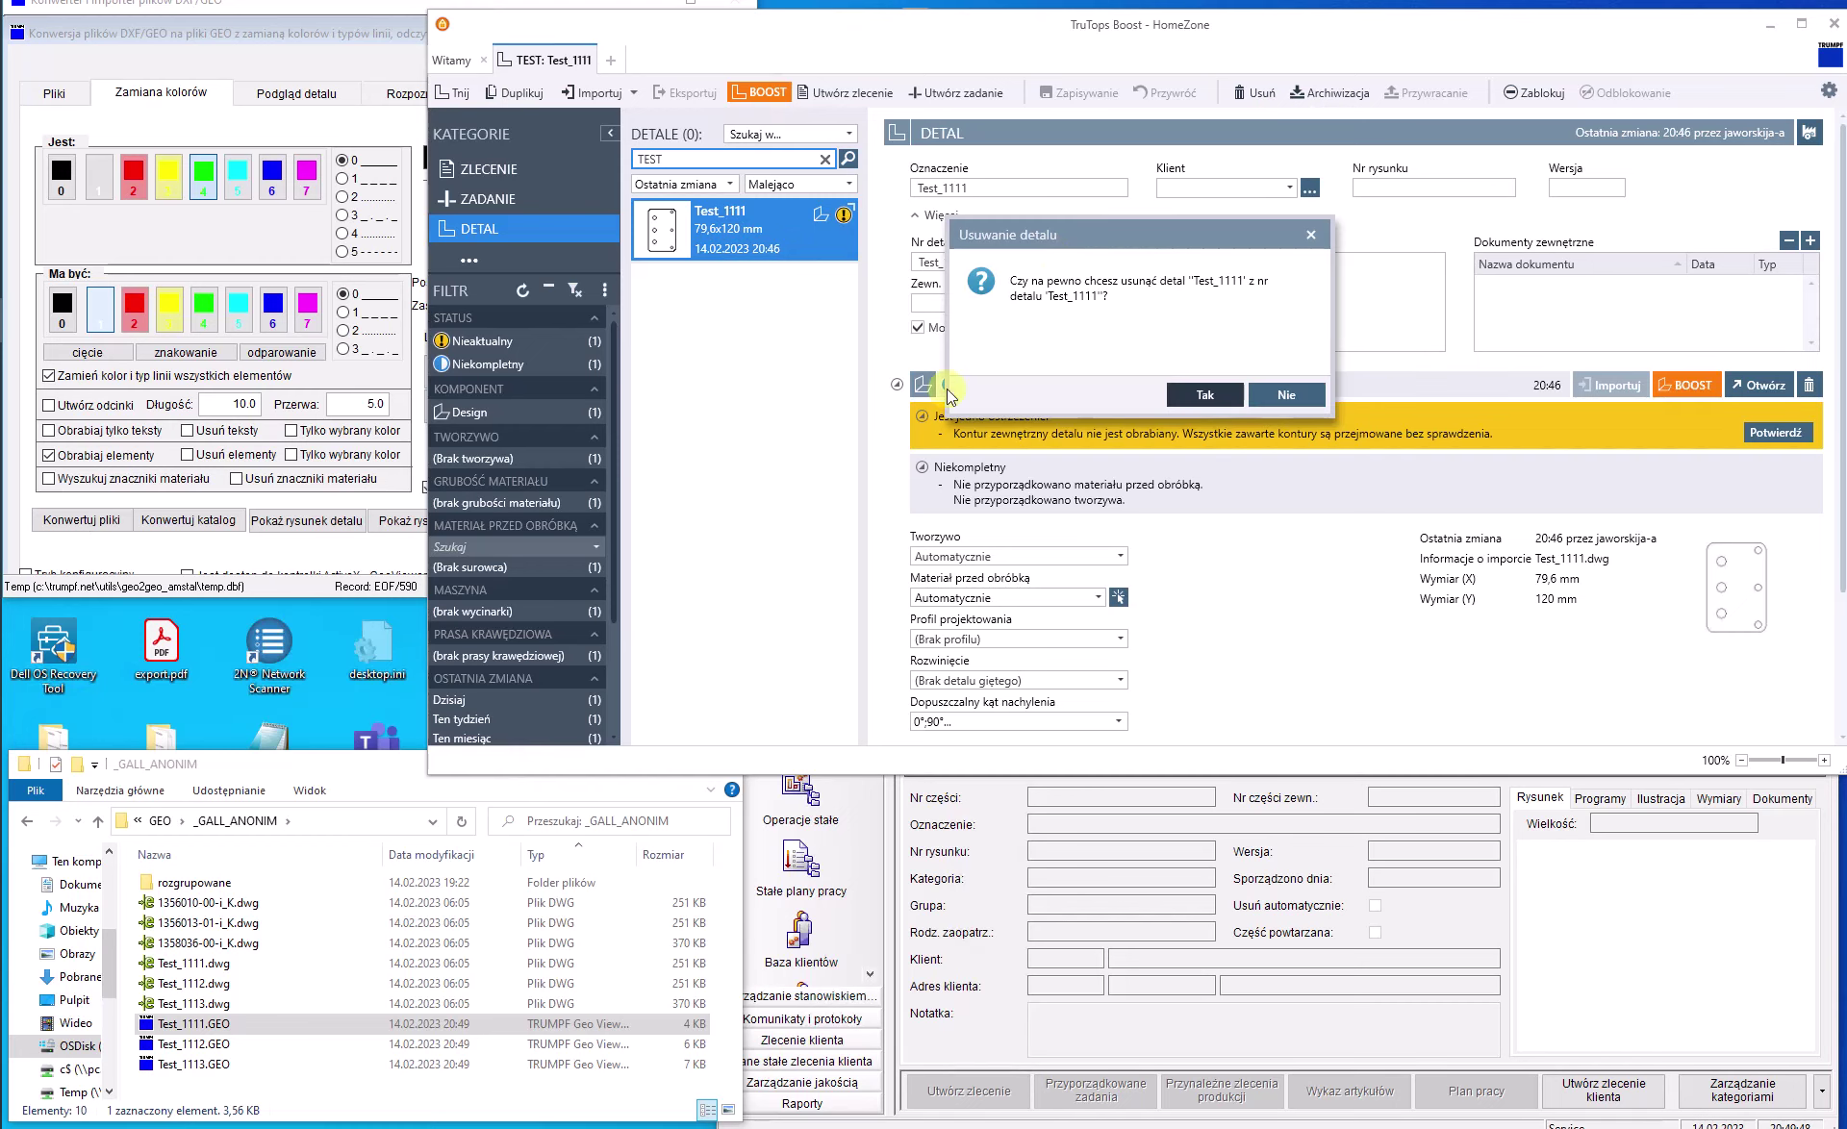
pyautogui.click(1210, 393)
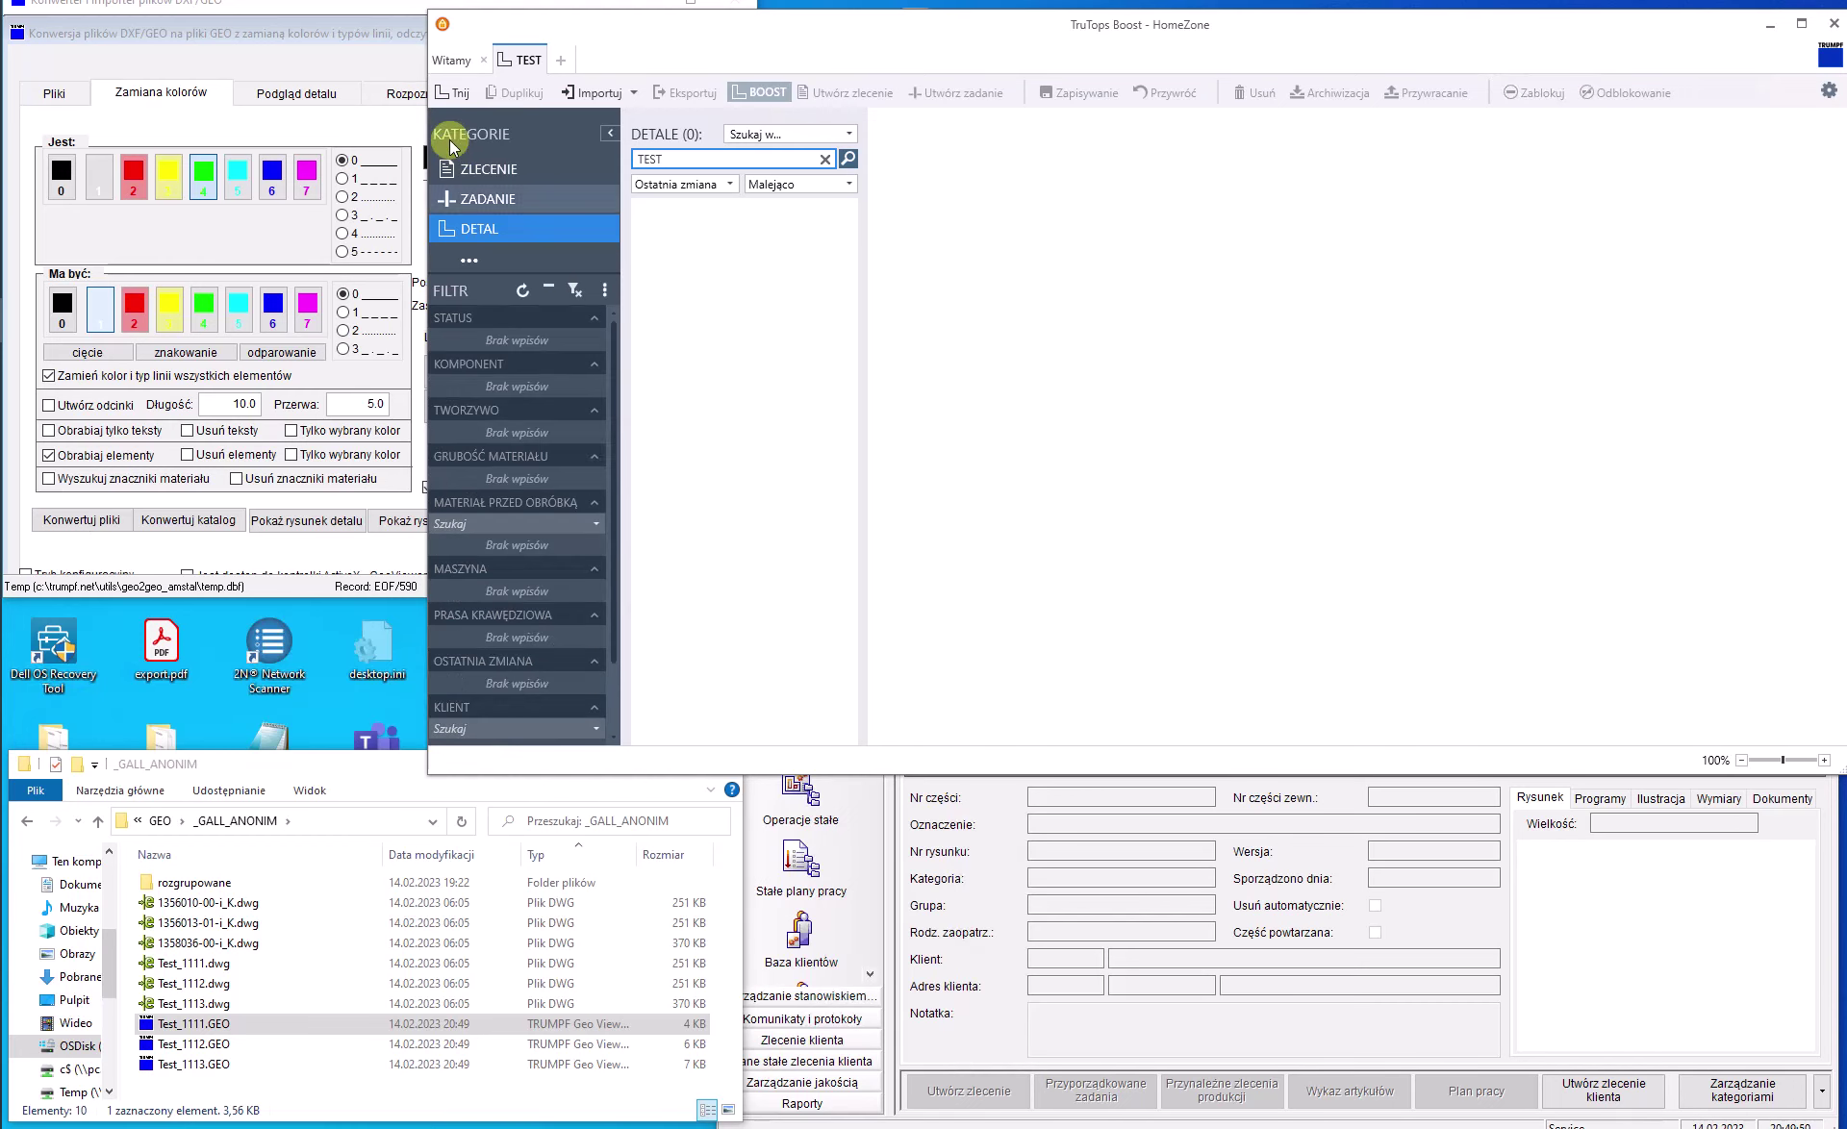
# - Export the converter's files to FAB with name affix 210502, material AlMg3-10, client MUTRA Lubin and work plan QuickJobLaserbearbeitung
pyautogui.click(320, 36)
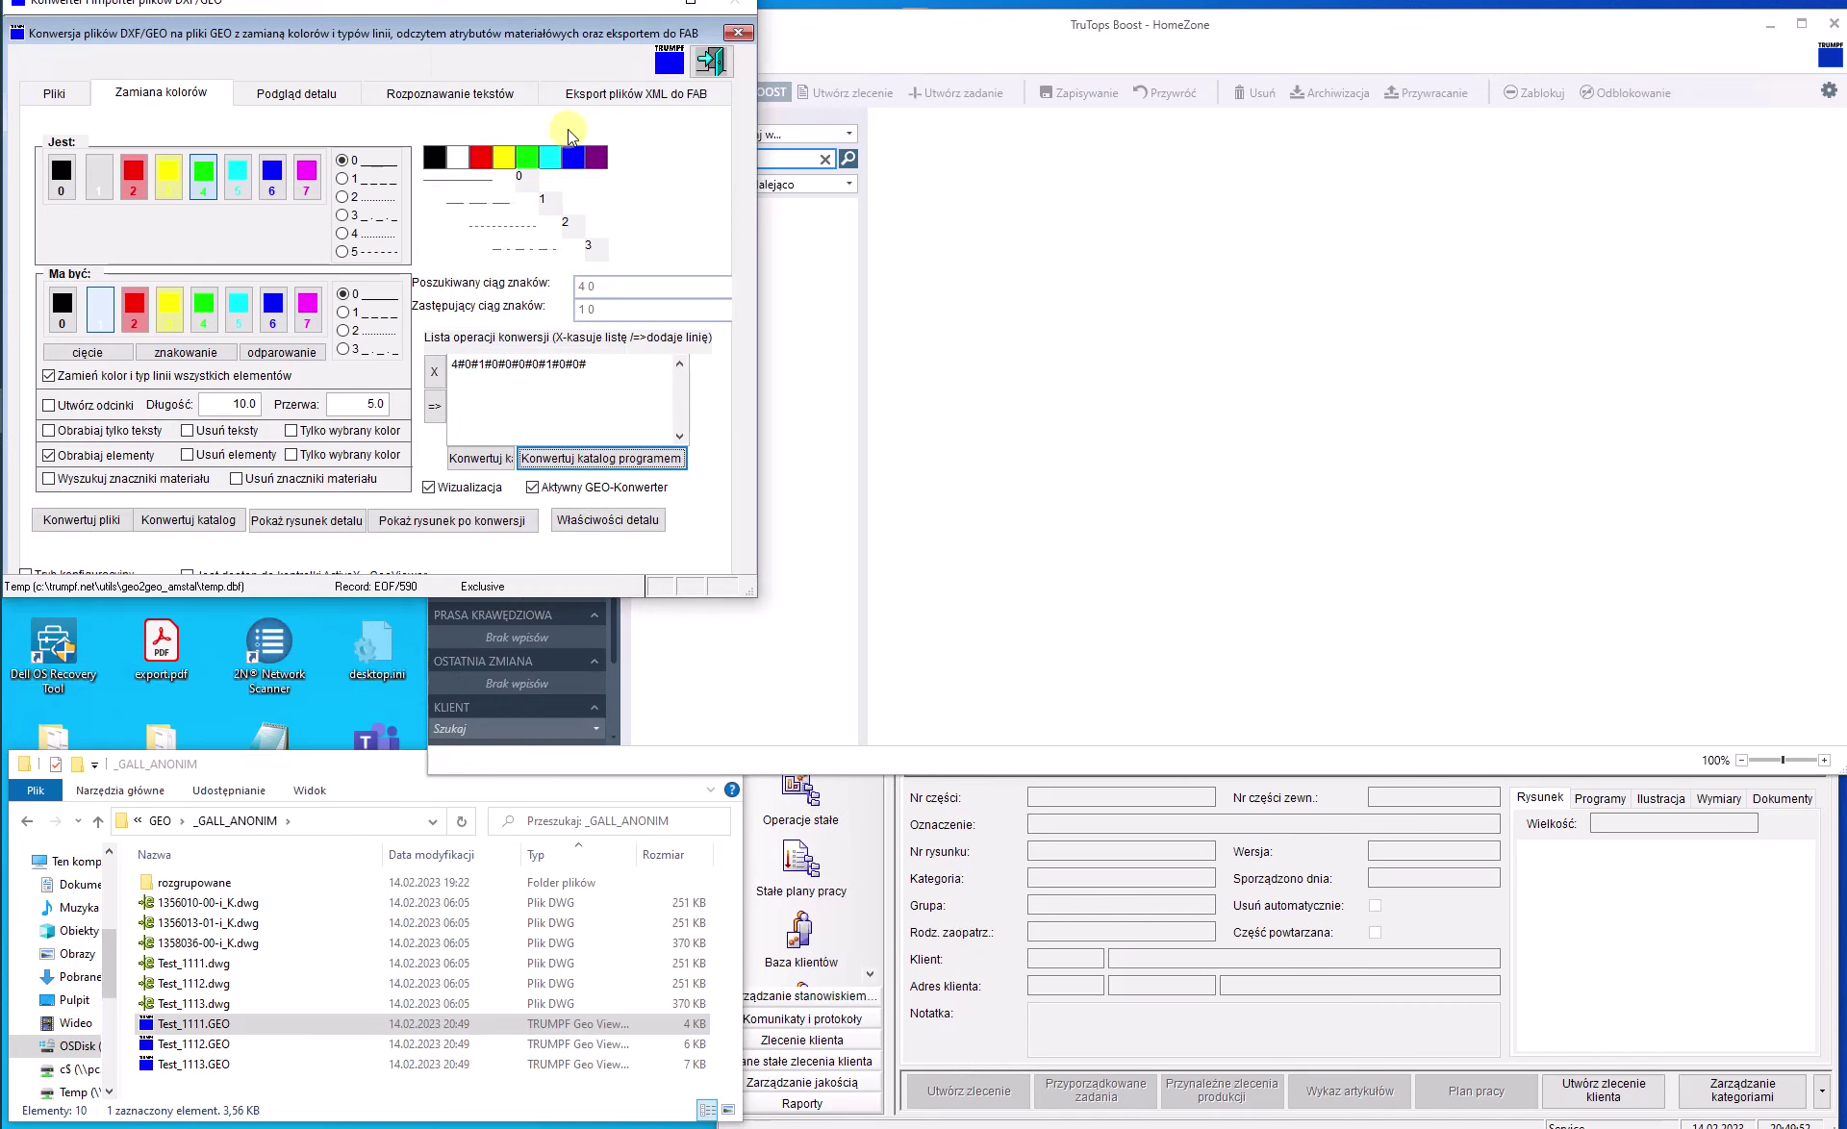
pyautogui.click(591, 96)
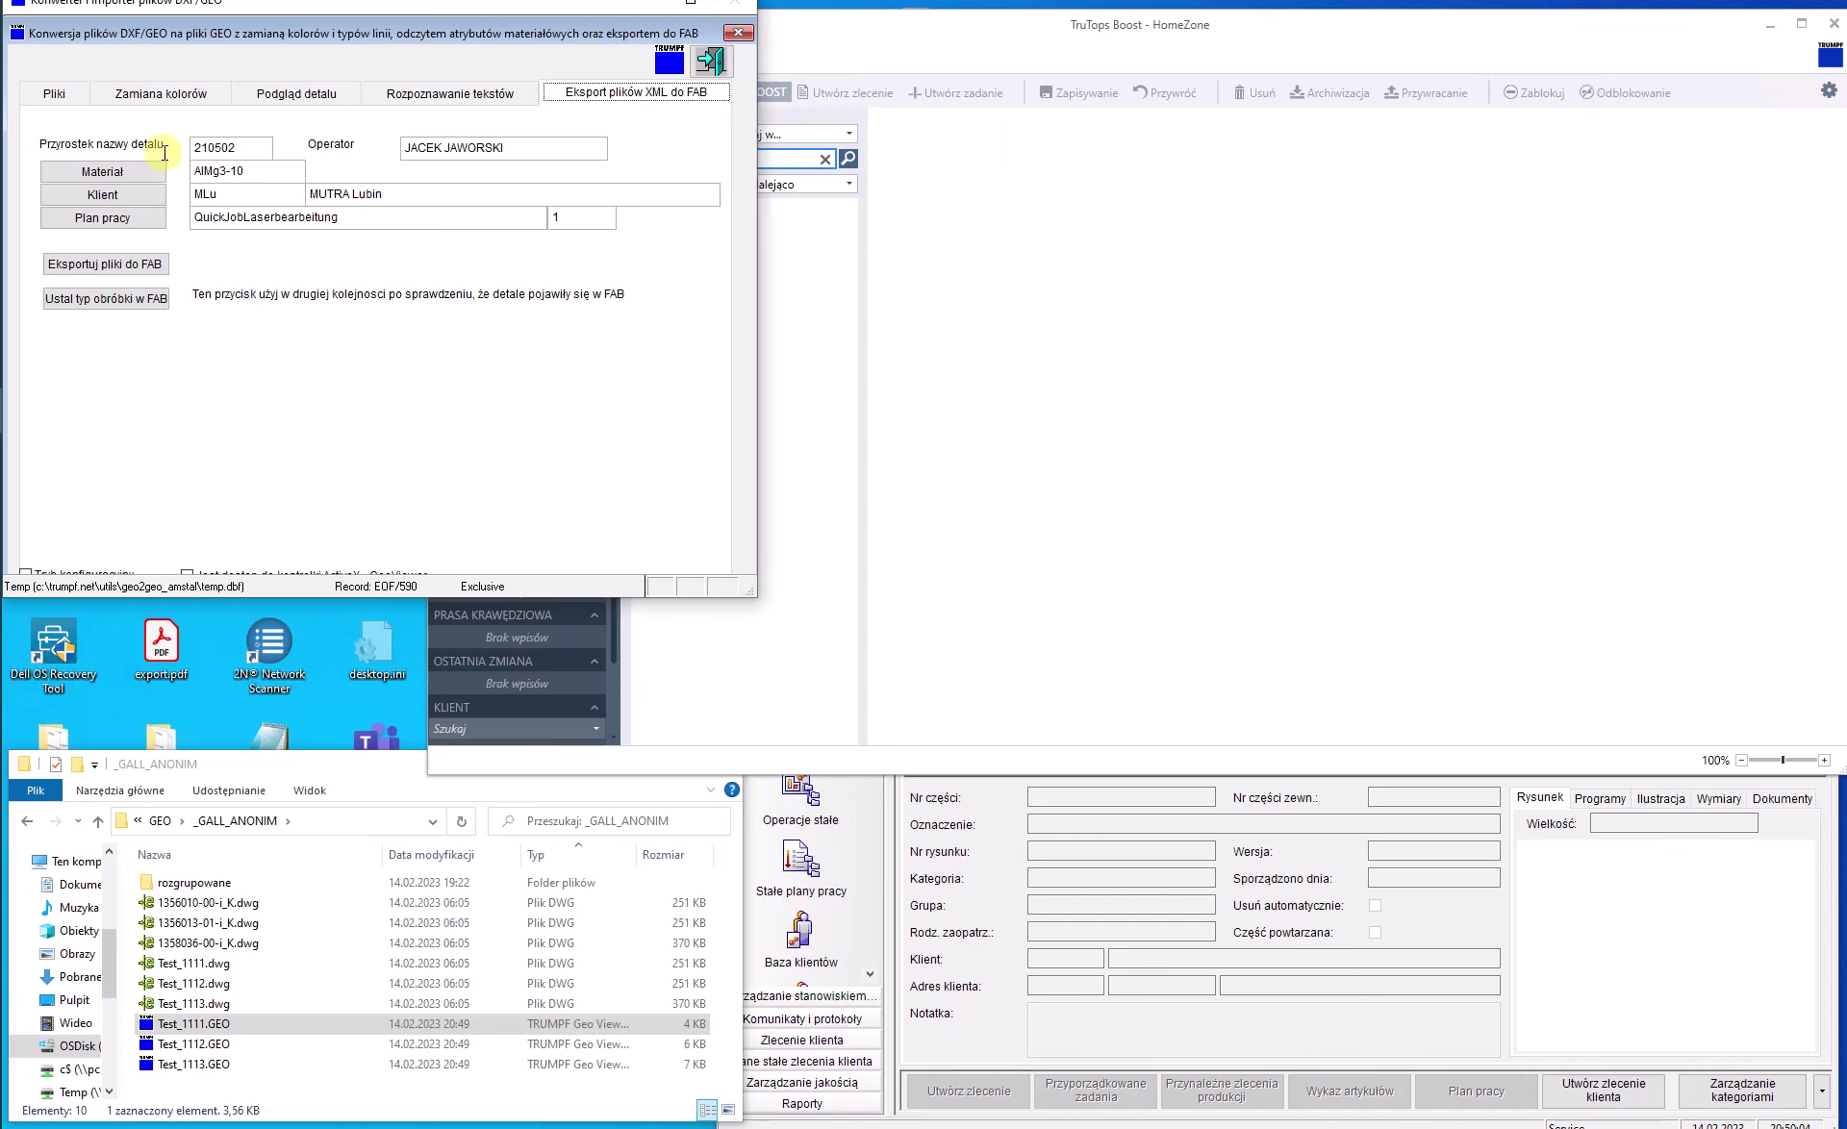
pyautogui.click(56, 92)
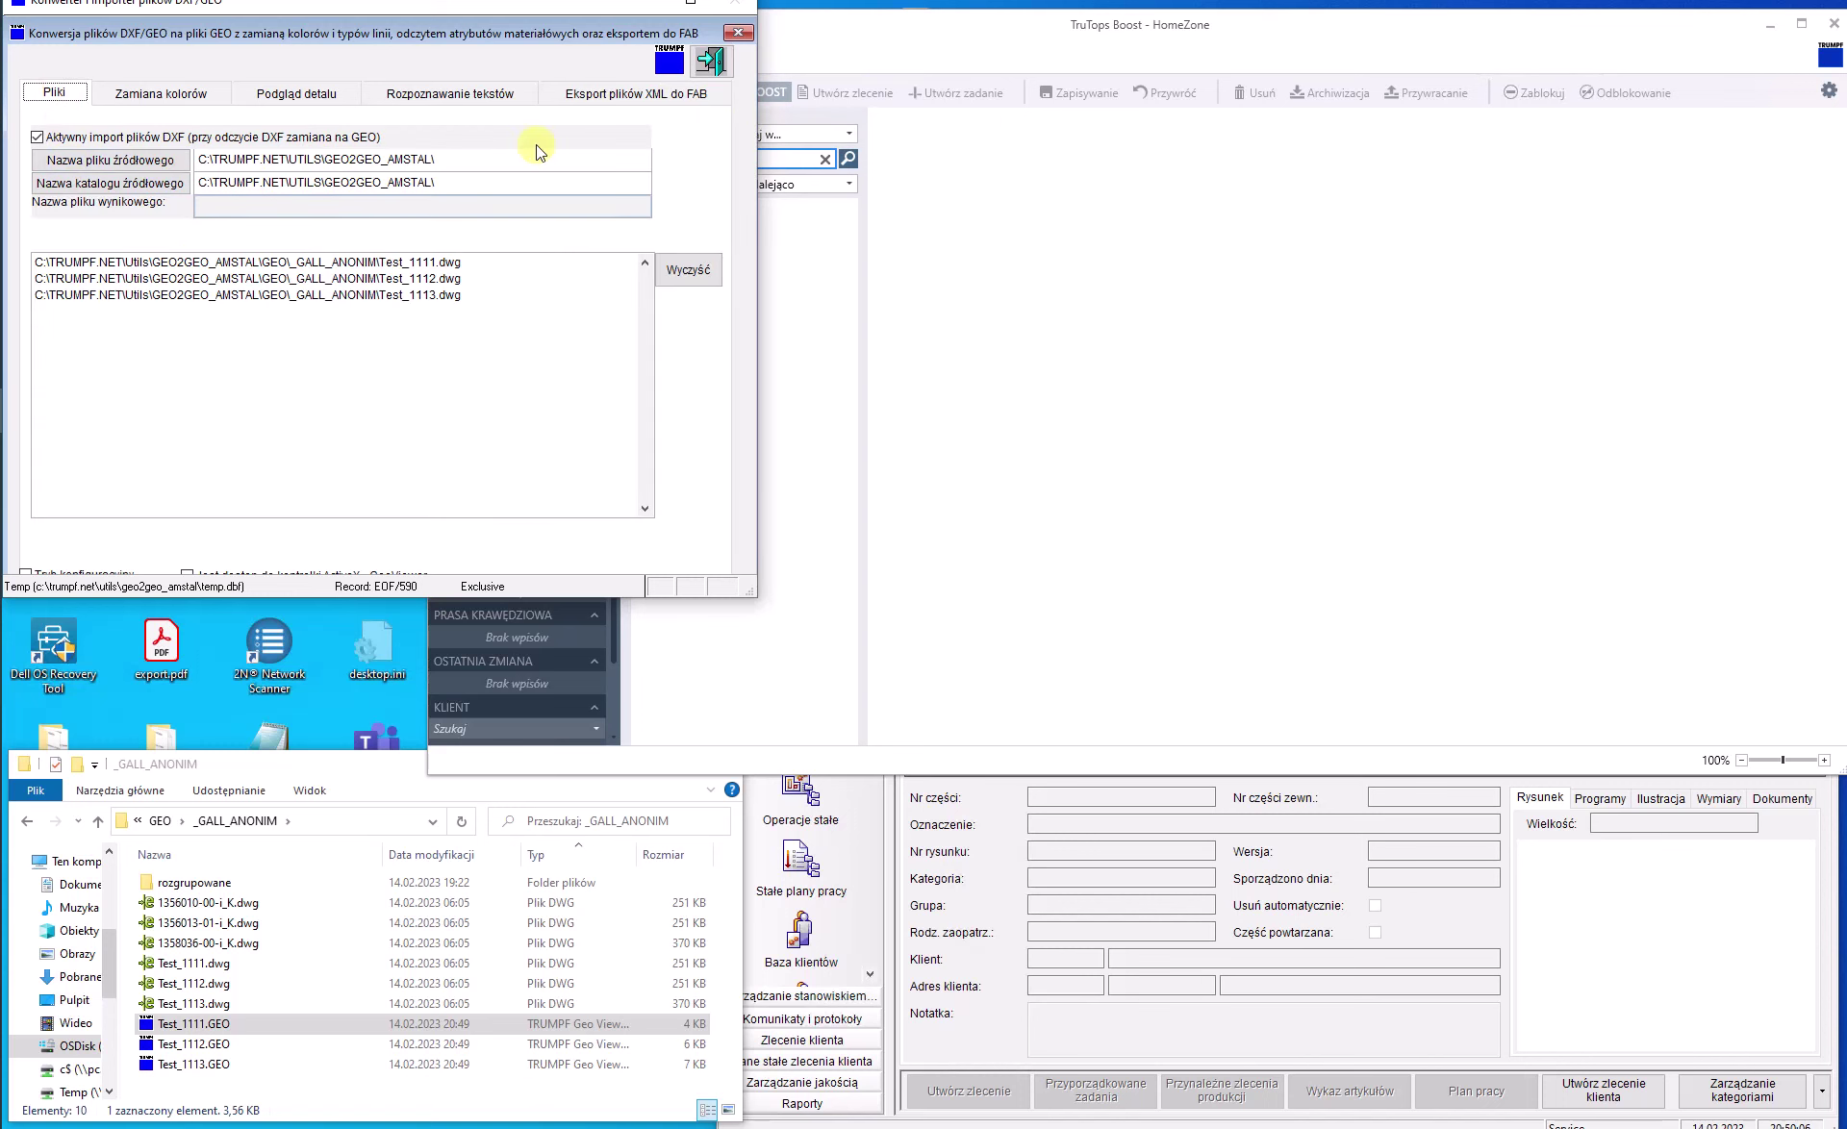
pyautogui.click(631, 96)
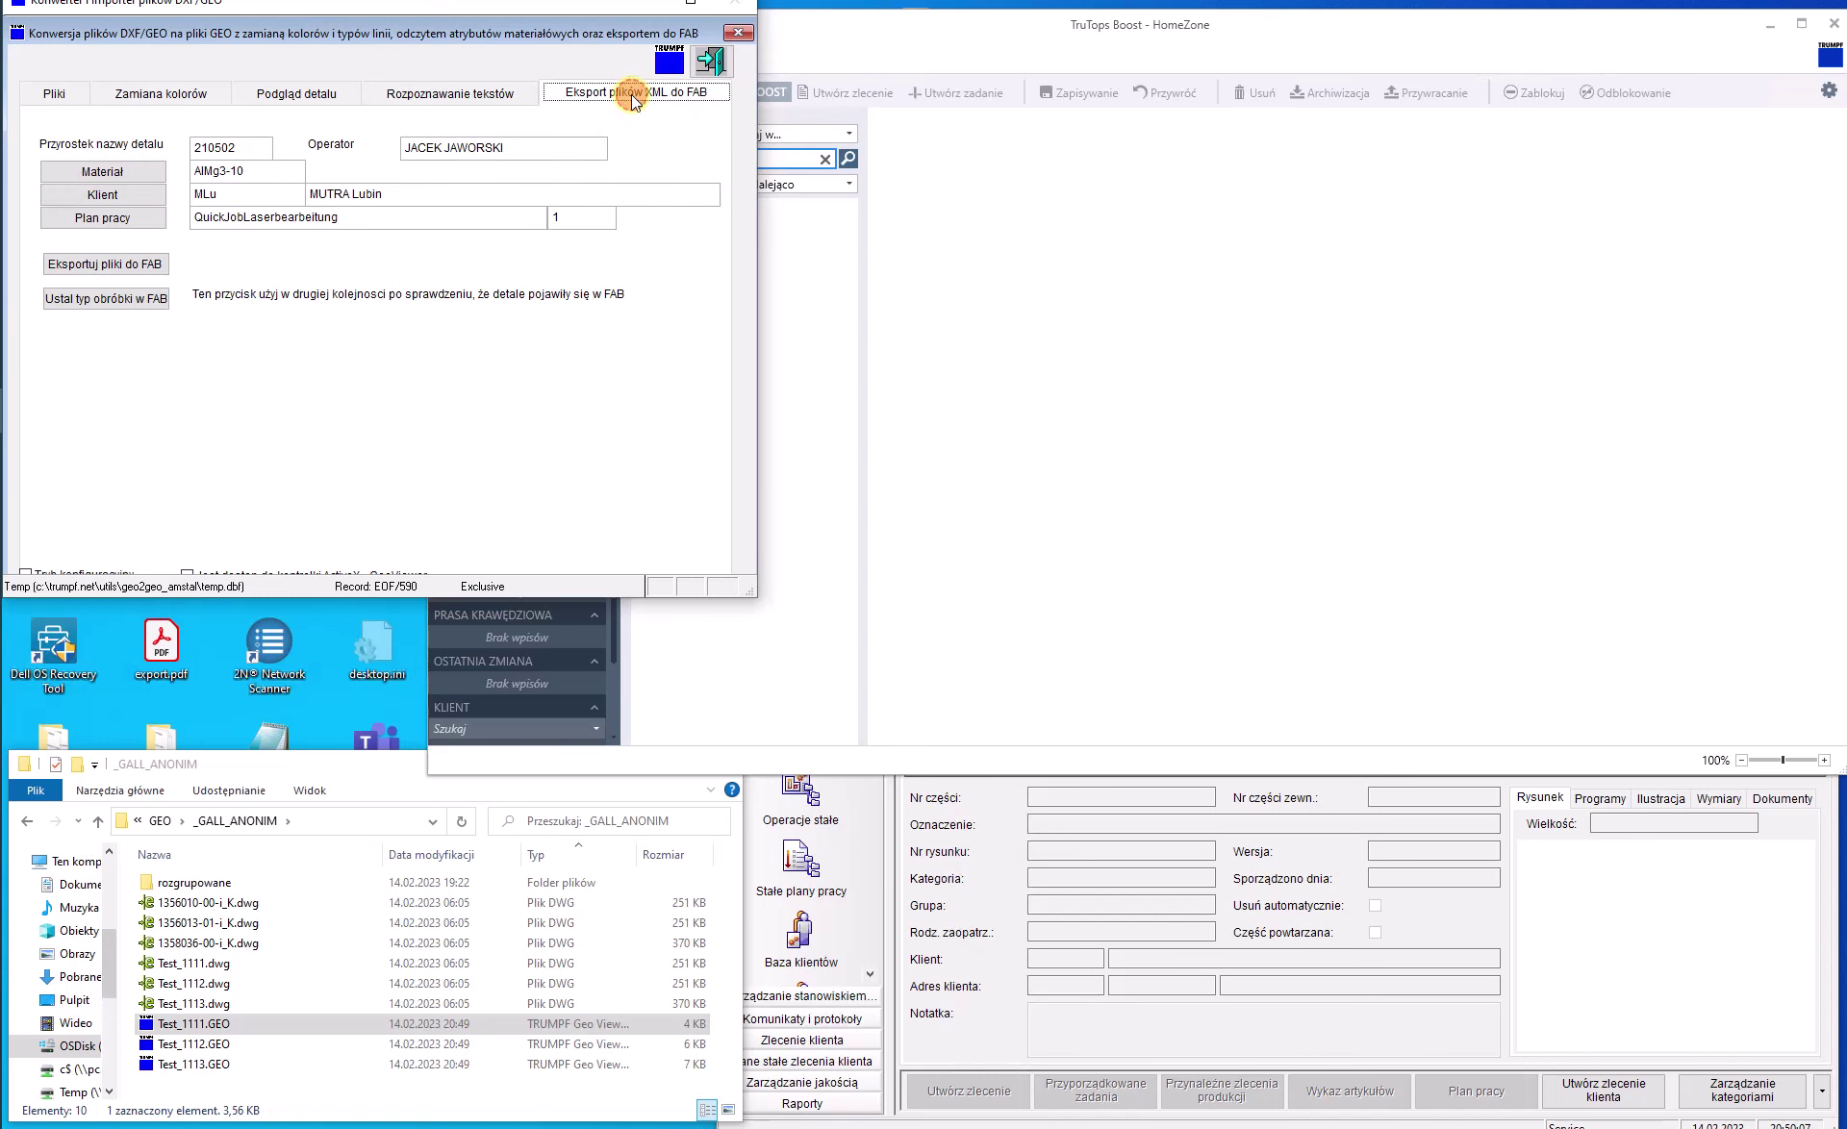
pyautogui.click(137, 182)
pyautogui.click(120, 219)
pyautogui.click(133, 150)
pyautogui.click(116, 484)
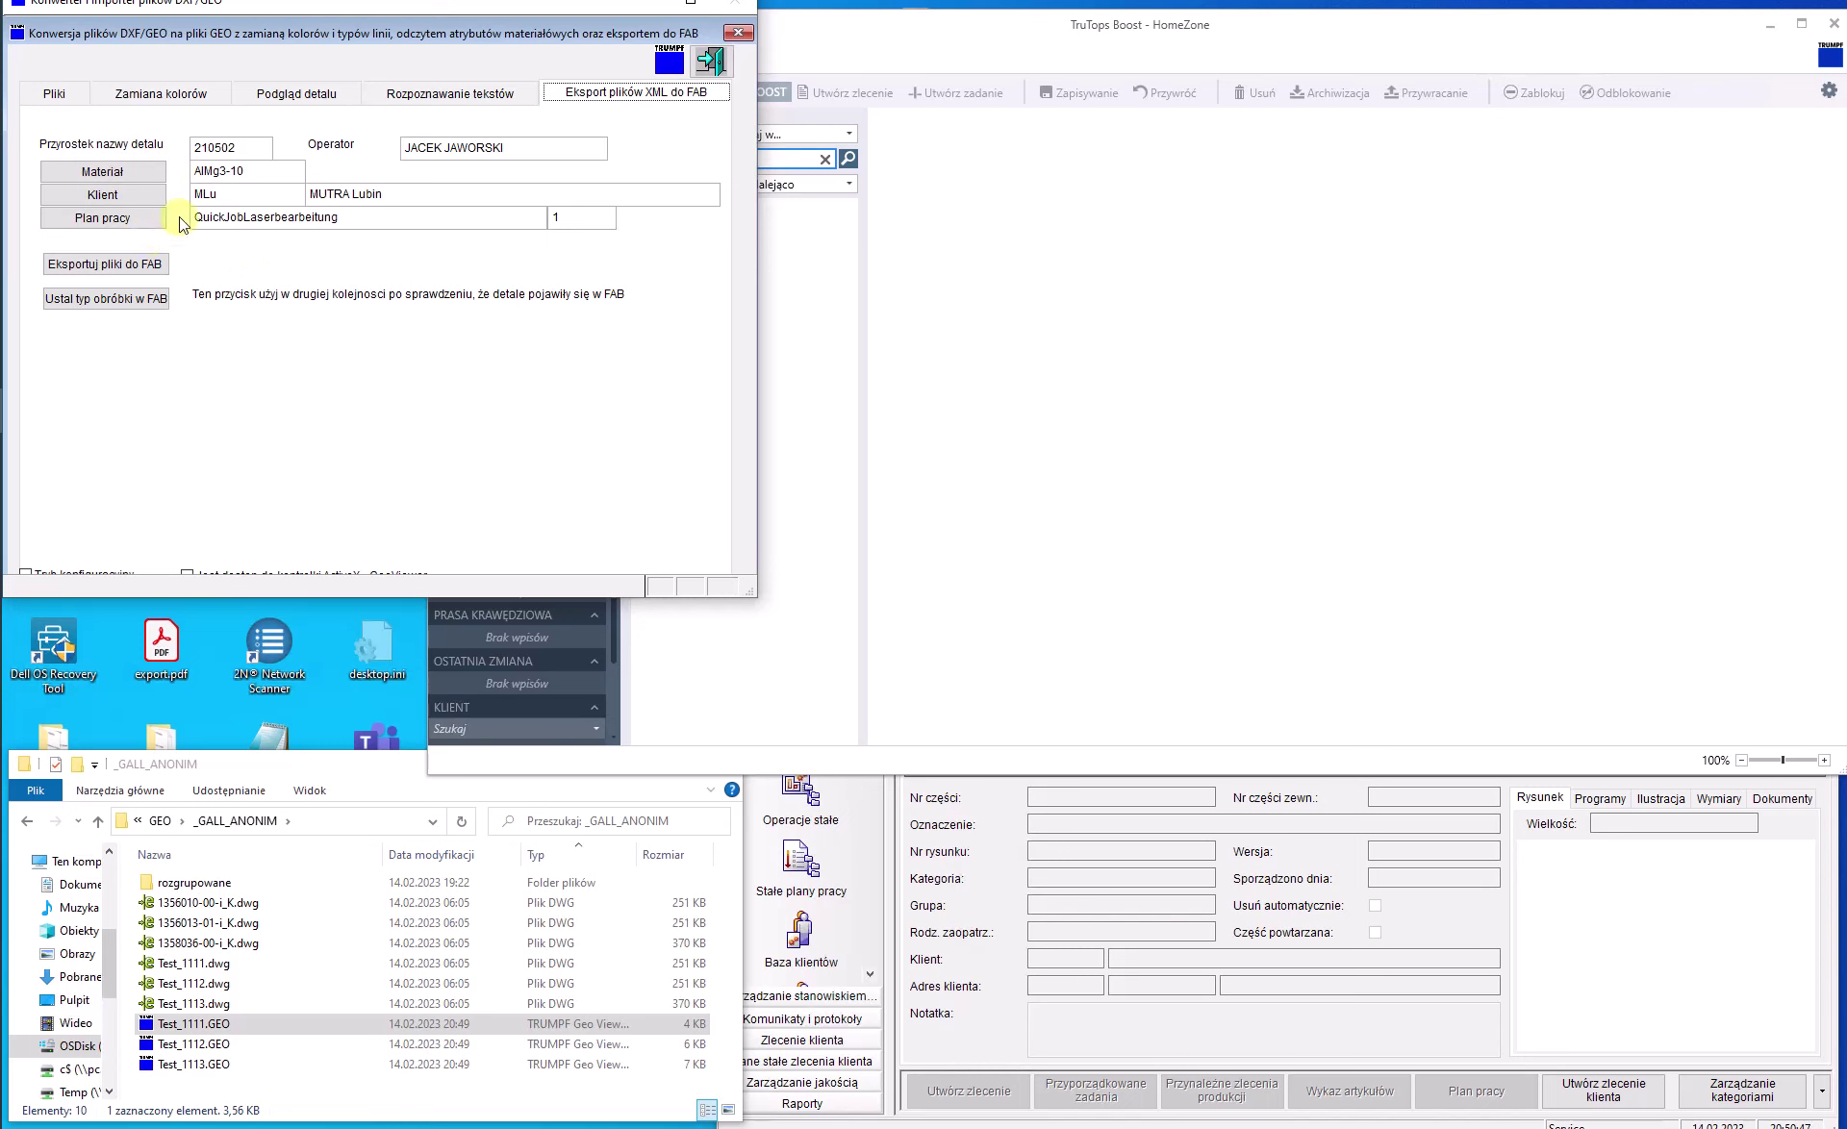
pyautogui.click(133, 266)
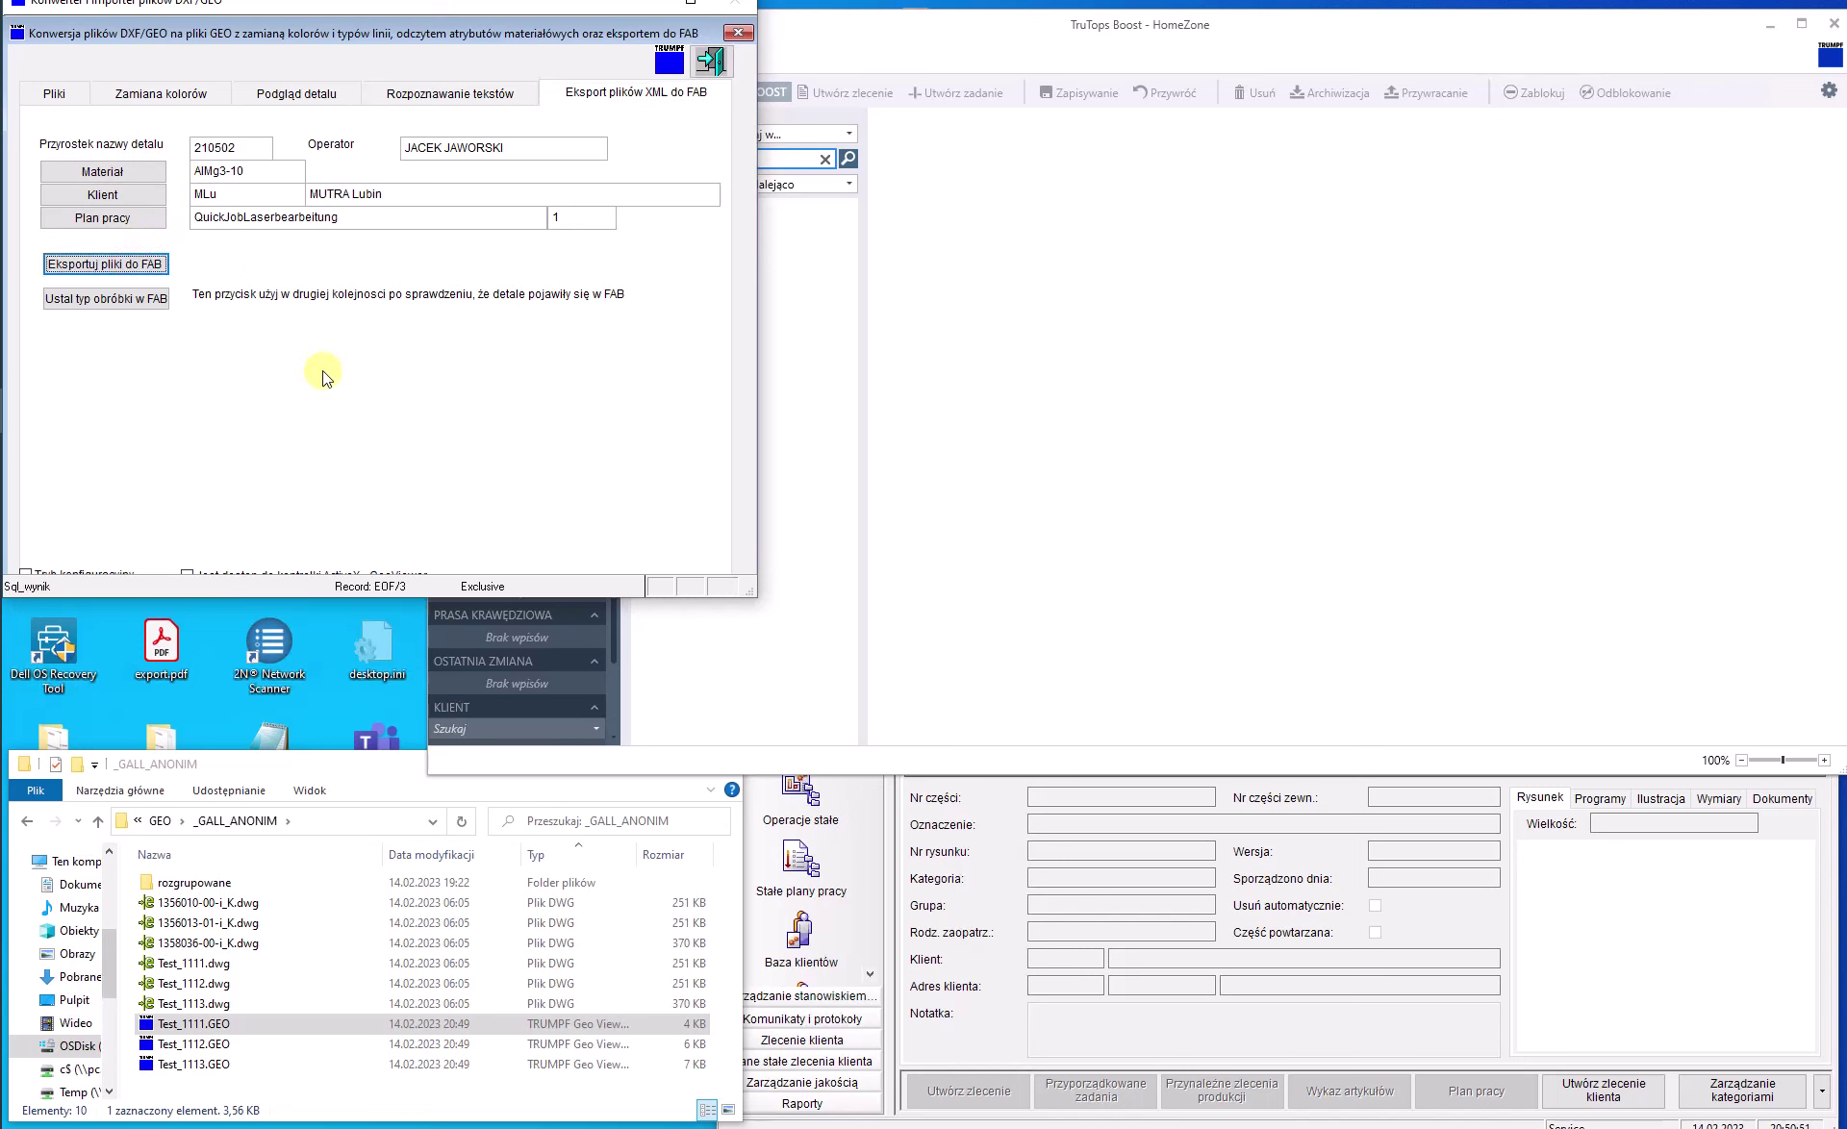
# - Switch to Oseon, refresh the %TEST% parts list and review the work plan of part Test_1113
pyautogui.click(1047, 1033)
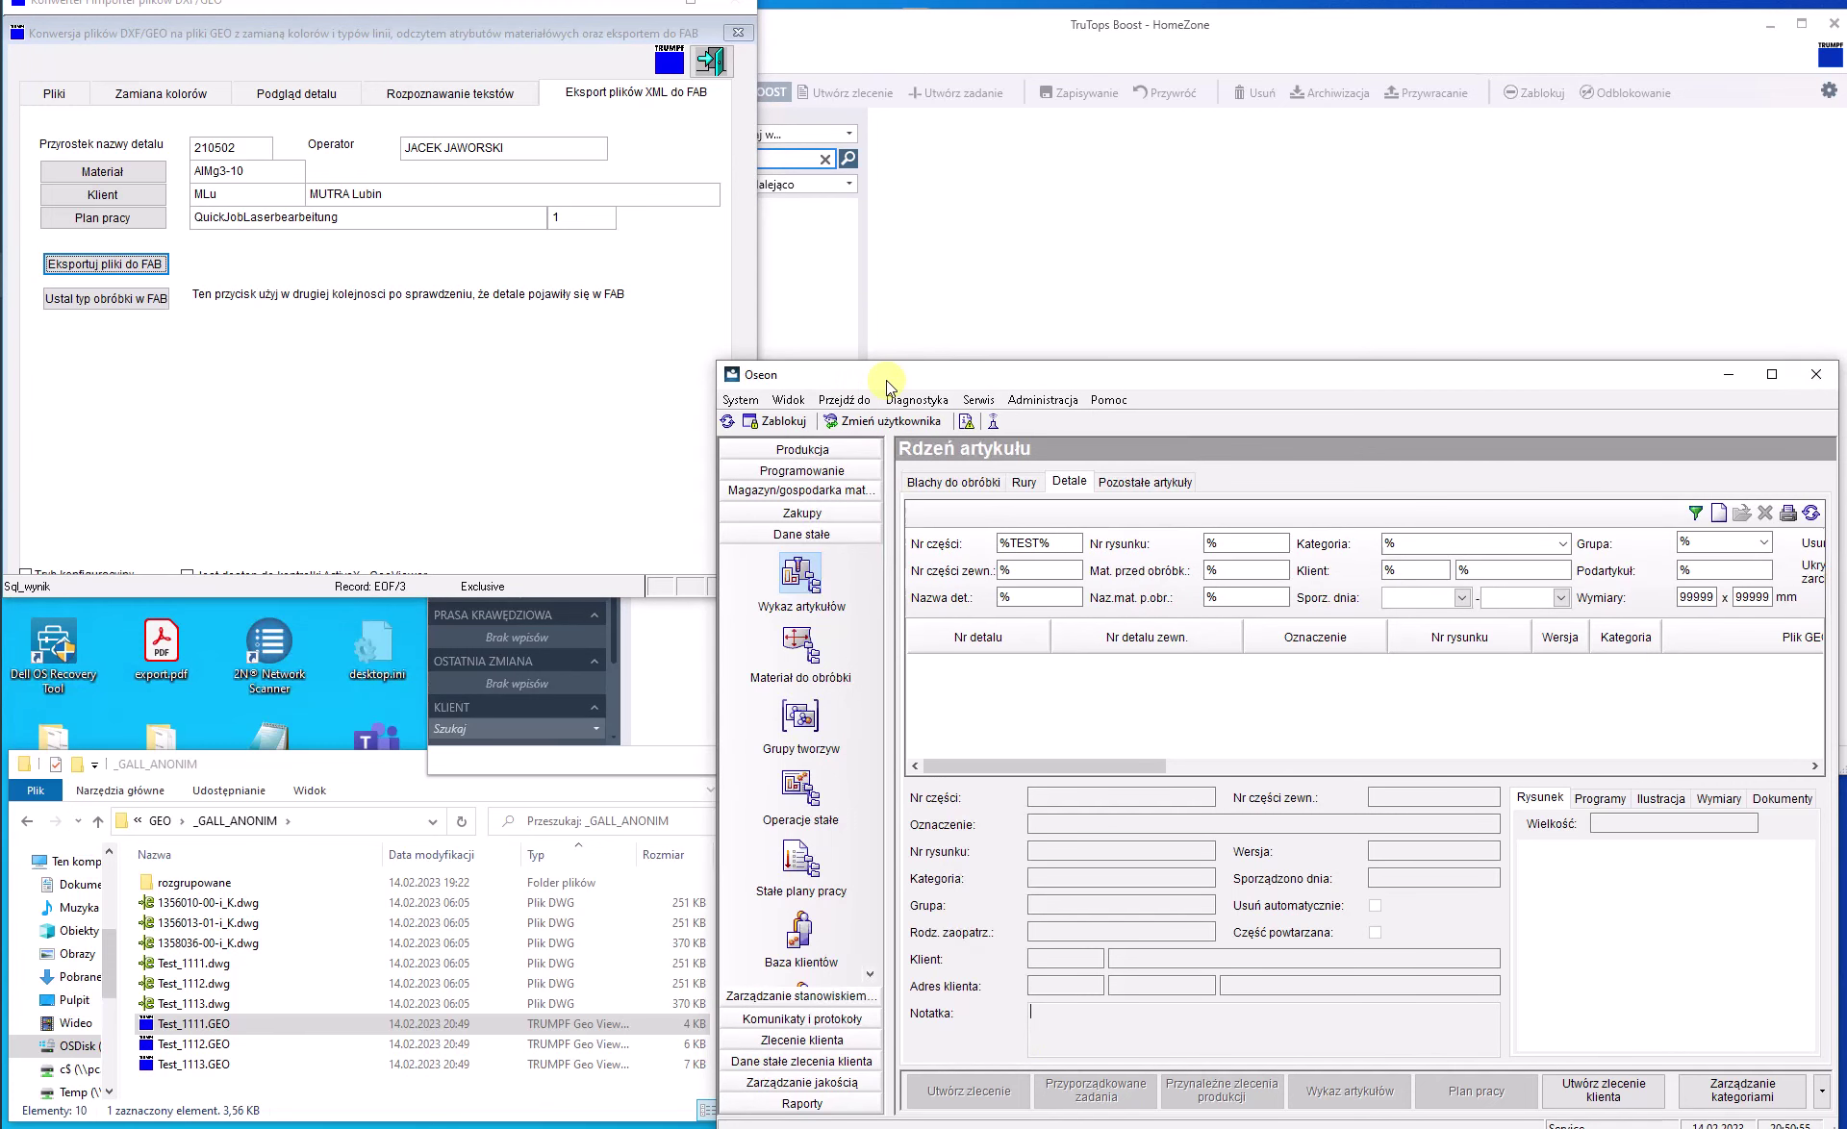
pyautogui.click(1814, 514)
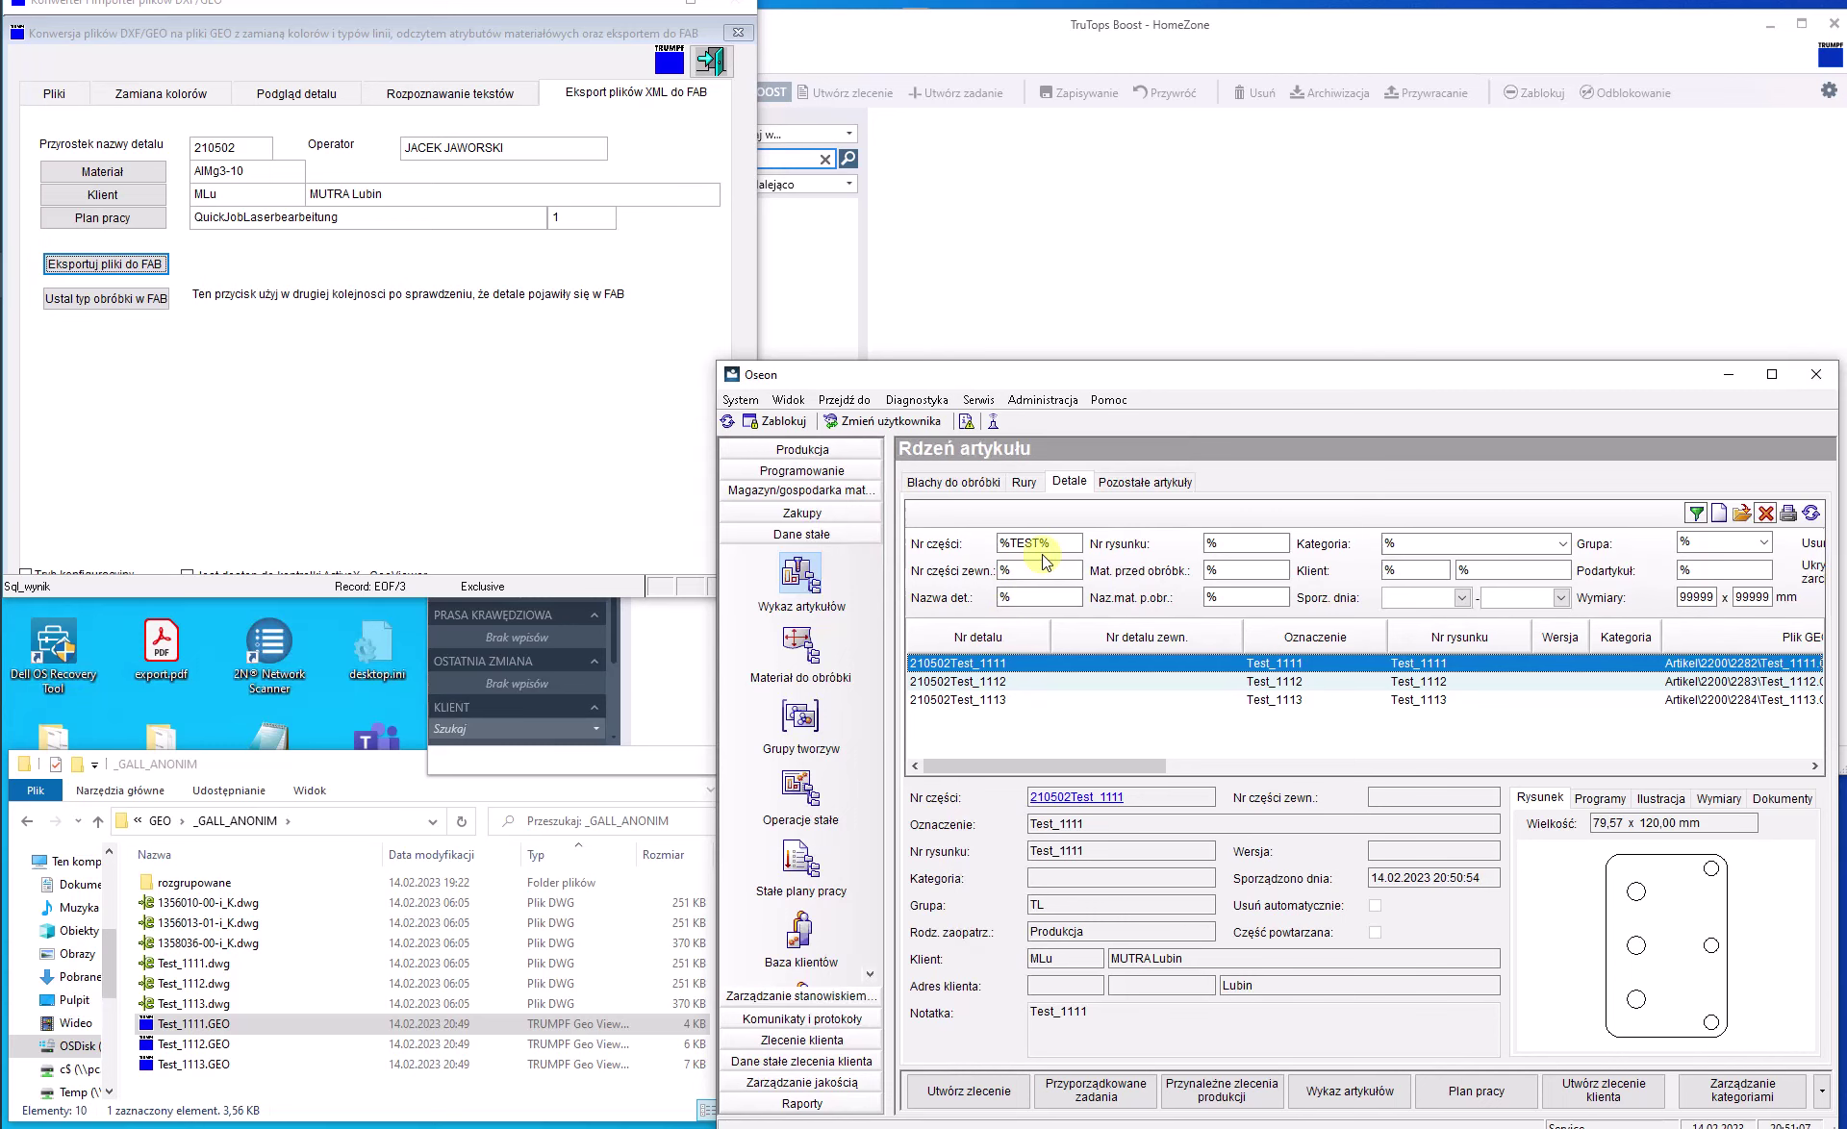
pyautogui.click(1000, 681)
pyautogui.click(1002, 700)
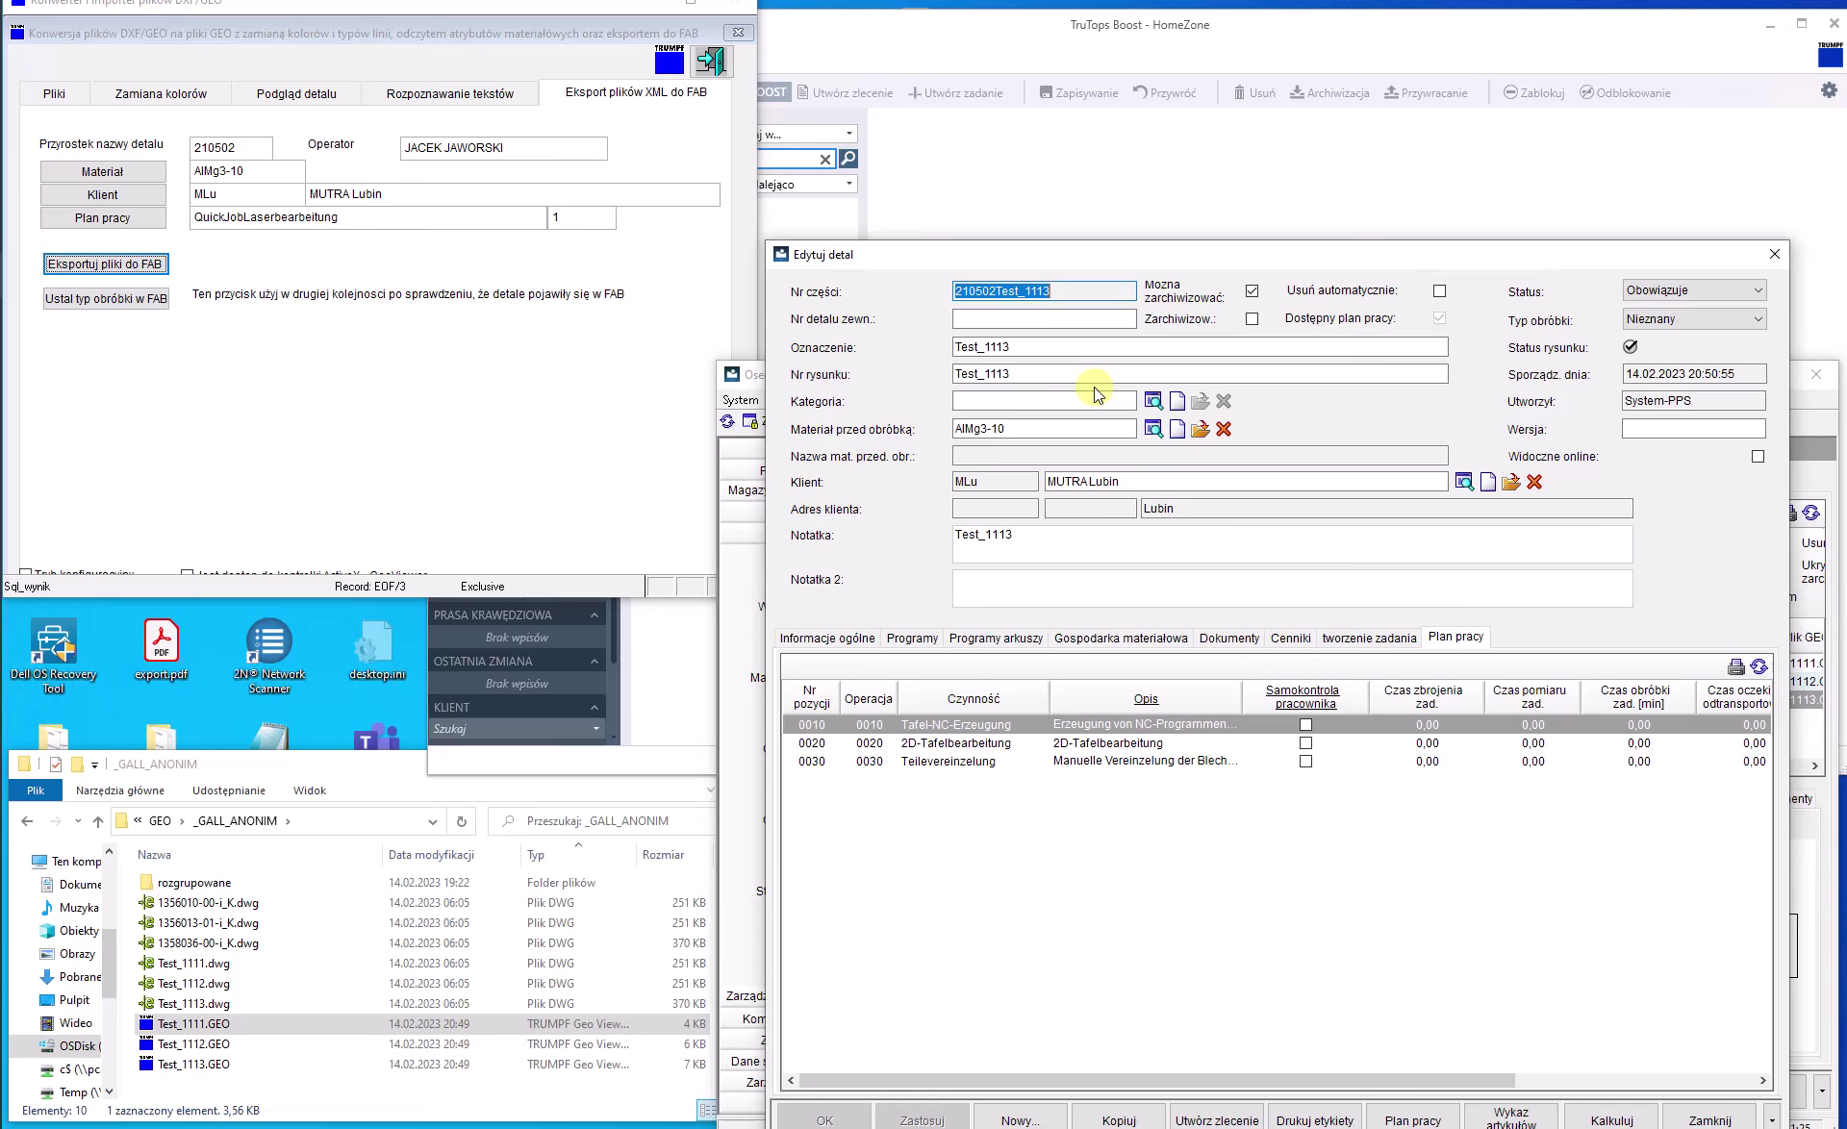
pyautogui.click(1697, 1119)
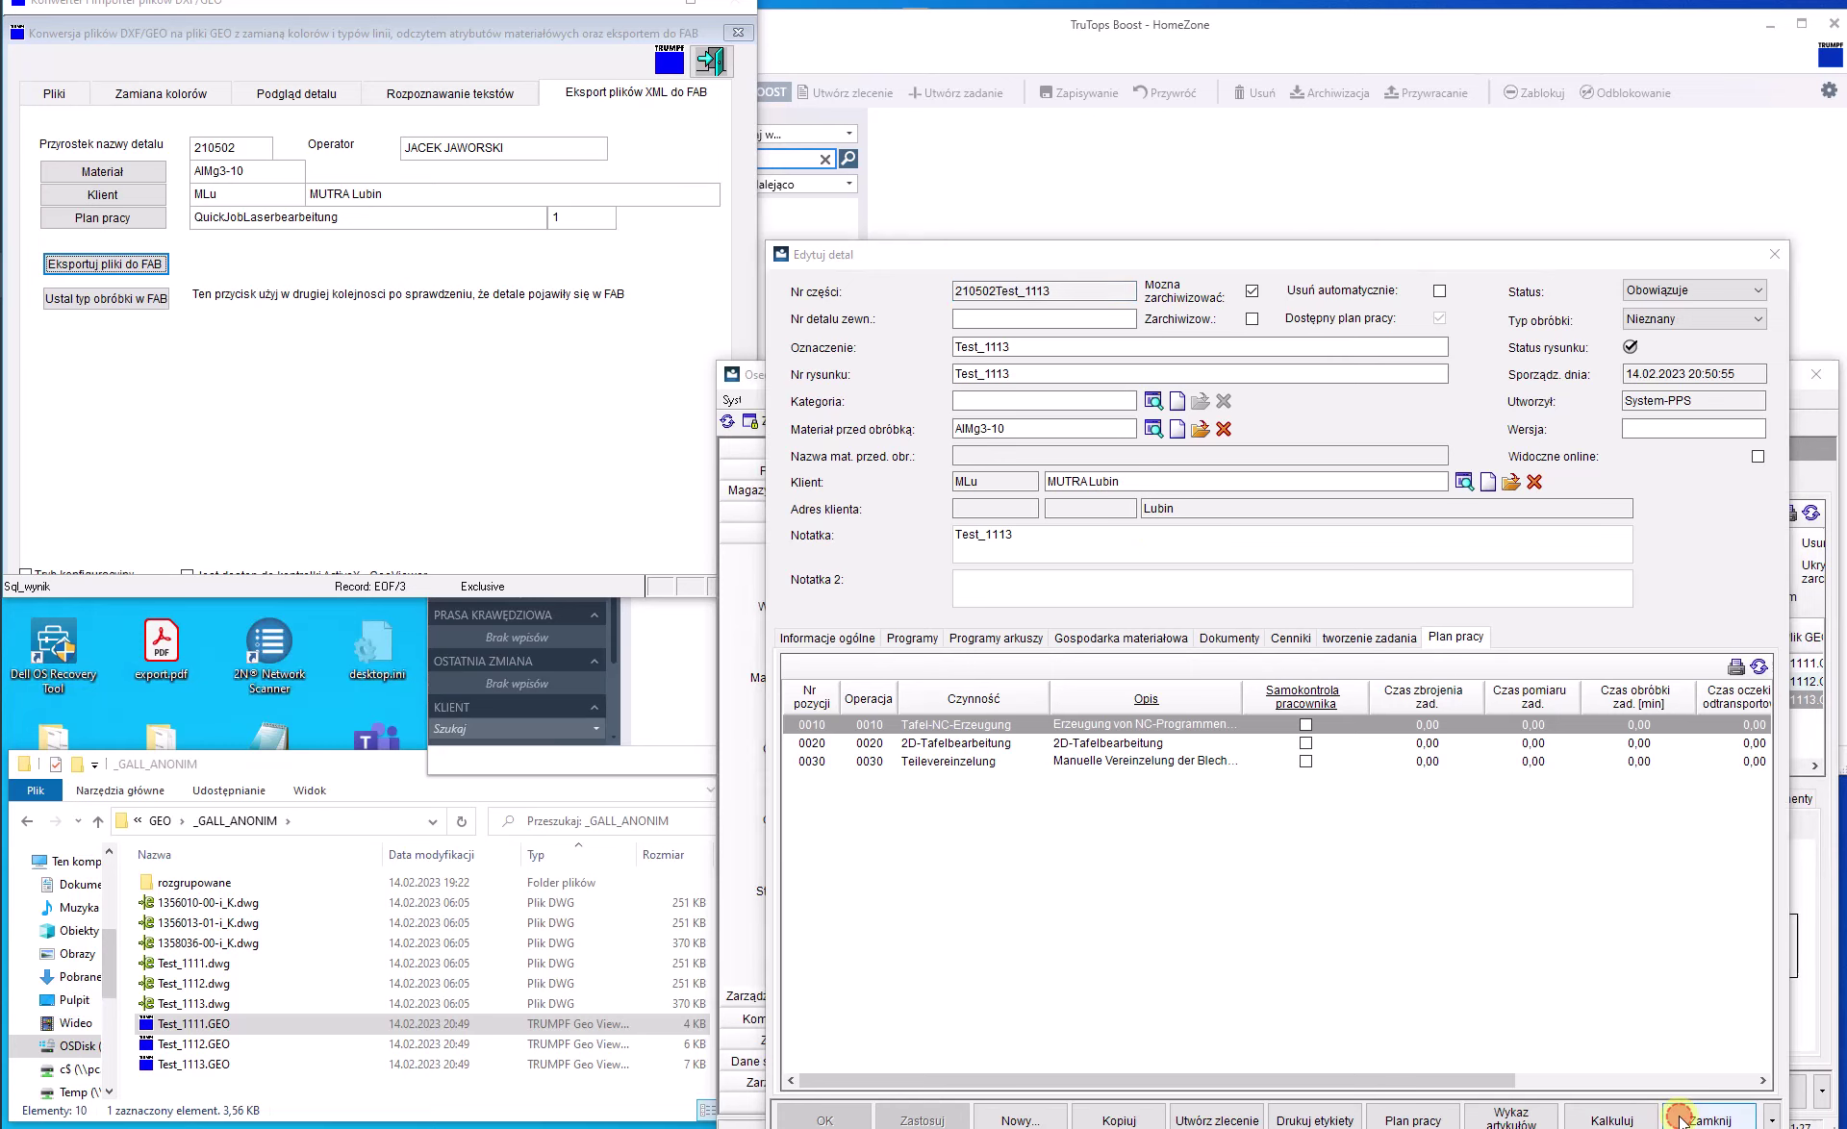
# - Switch to TruTops Boost, search the parts for TEST and review the details of Test_1113, Test_1112 and Test_1111
pyautogui.click(967, 256)
pyautogui.click(678, 156)
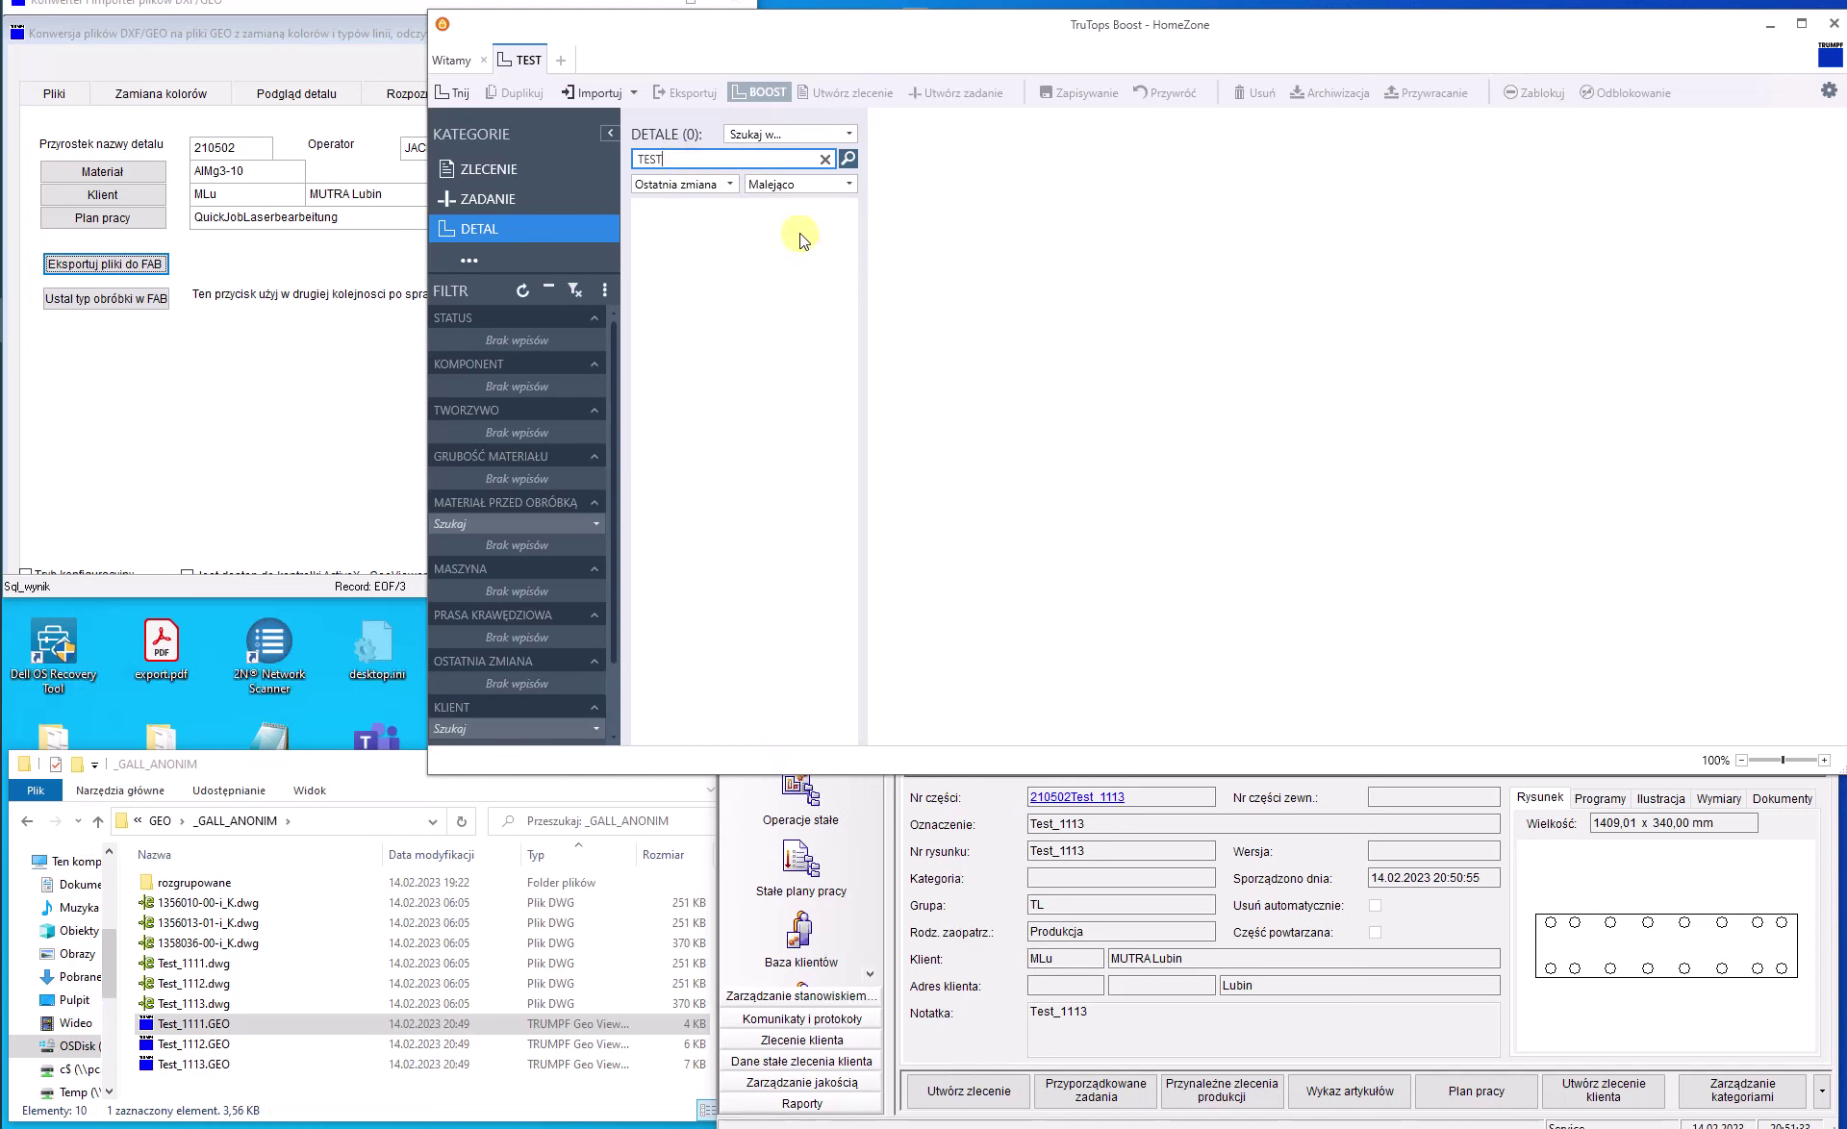
pyautogui.press('Return')
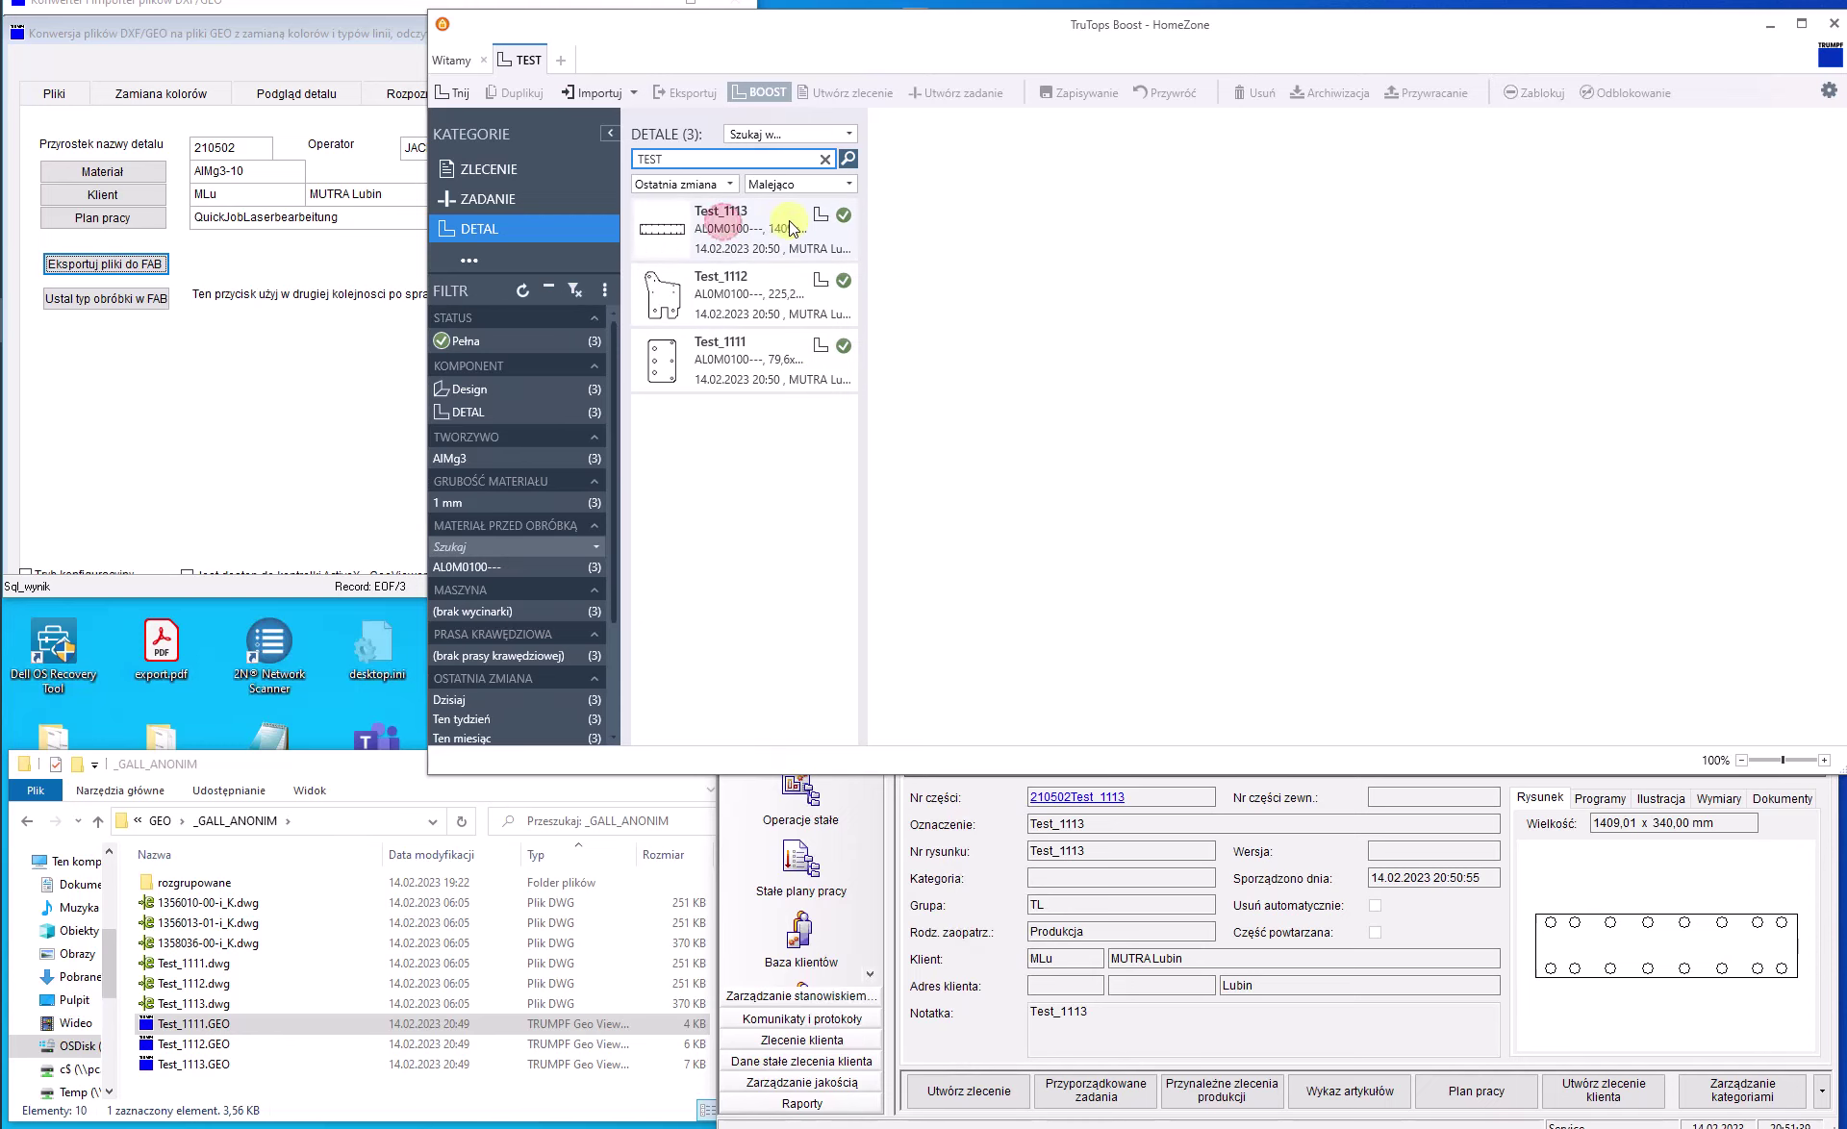
pyautogui.click(828, 229)
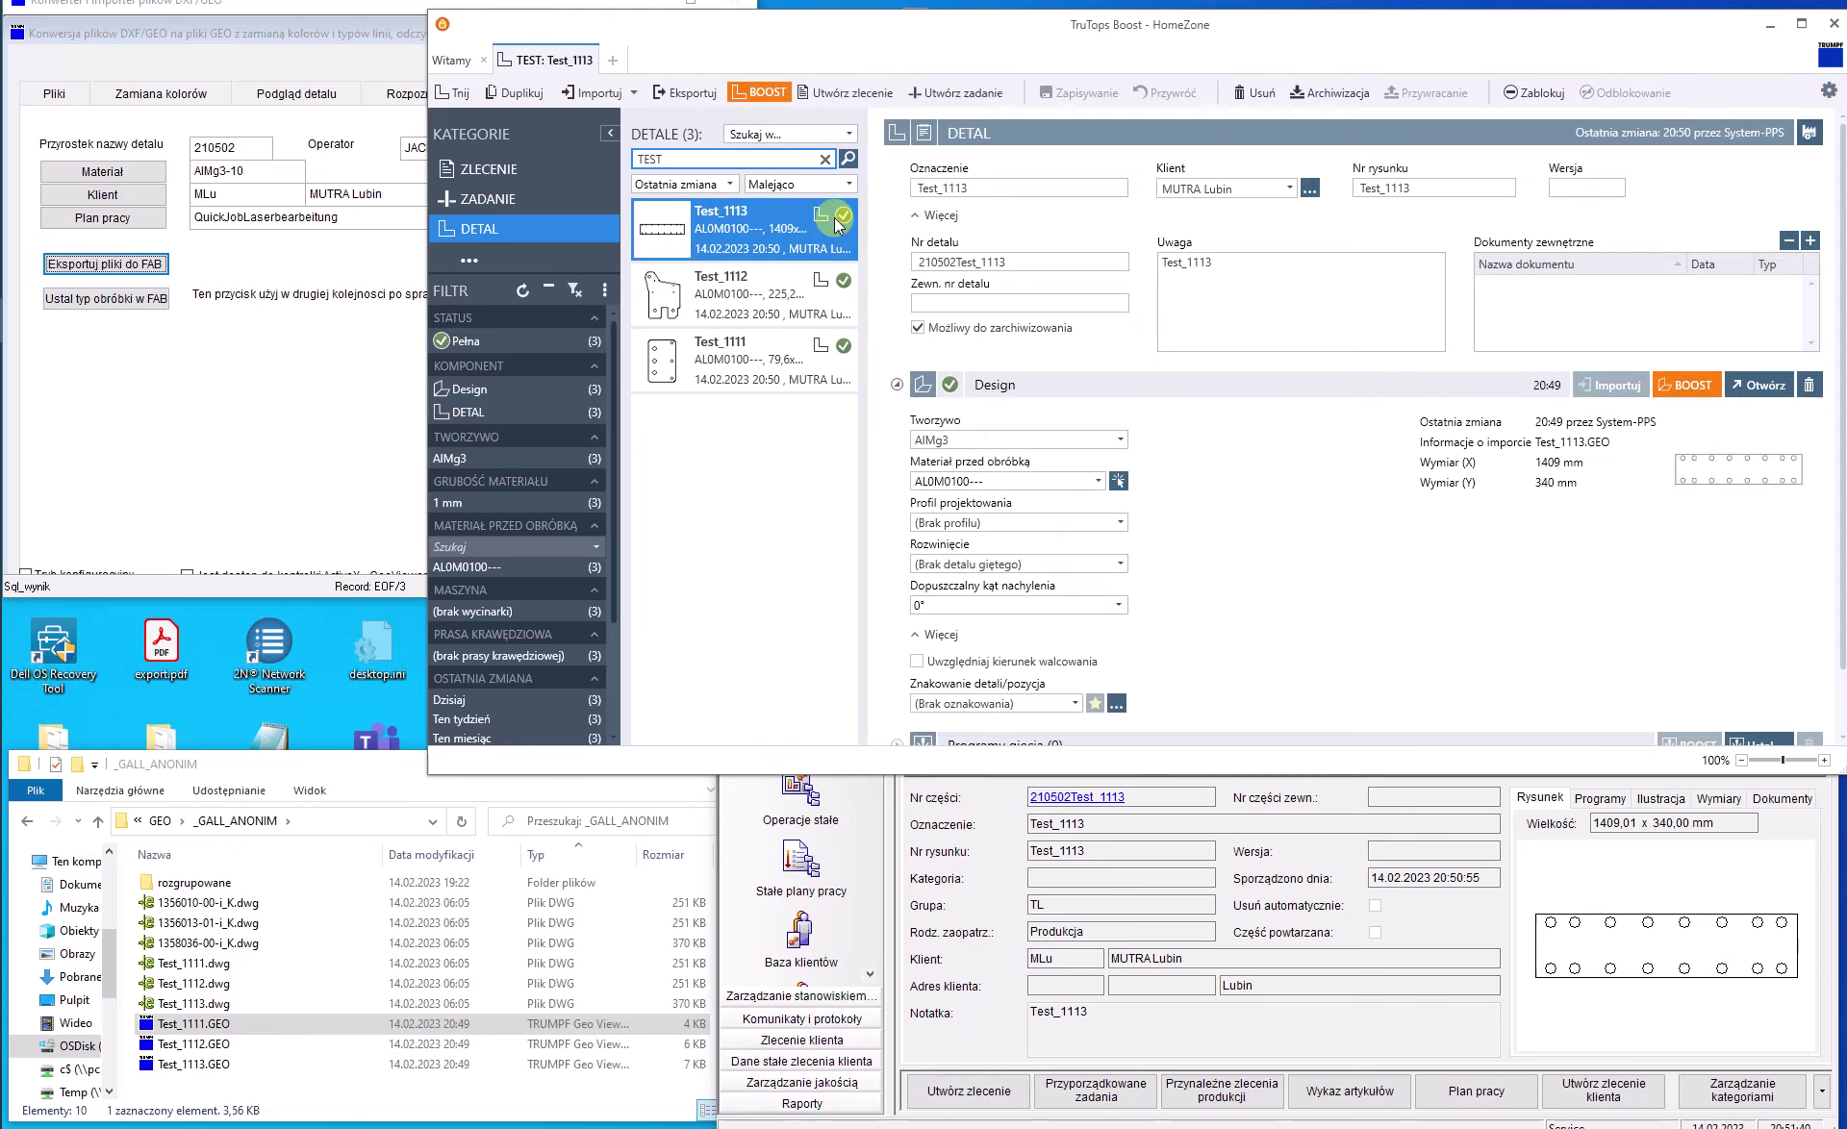
pyautogui.click(806, 306)
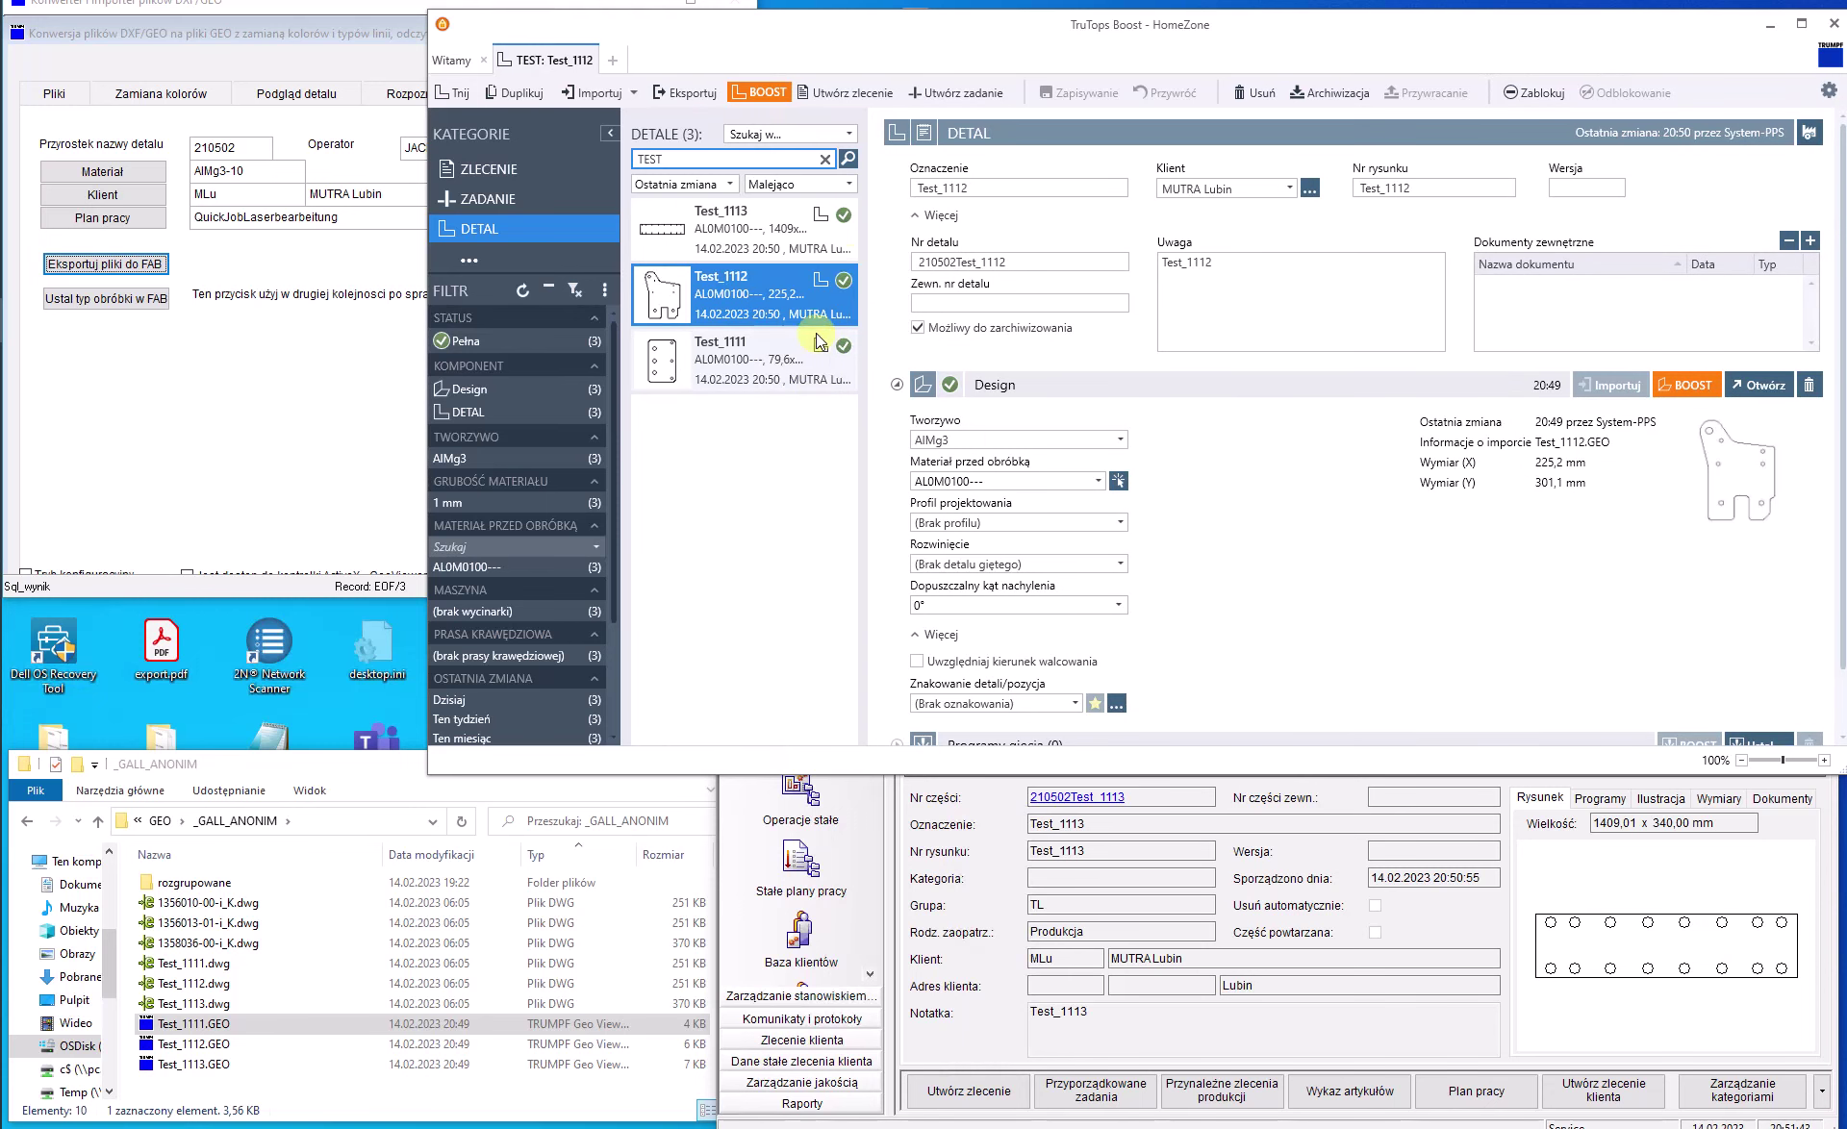
pyautogui.click(781, 378)
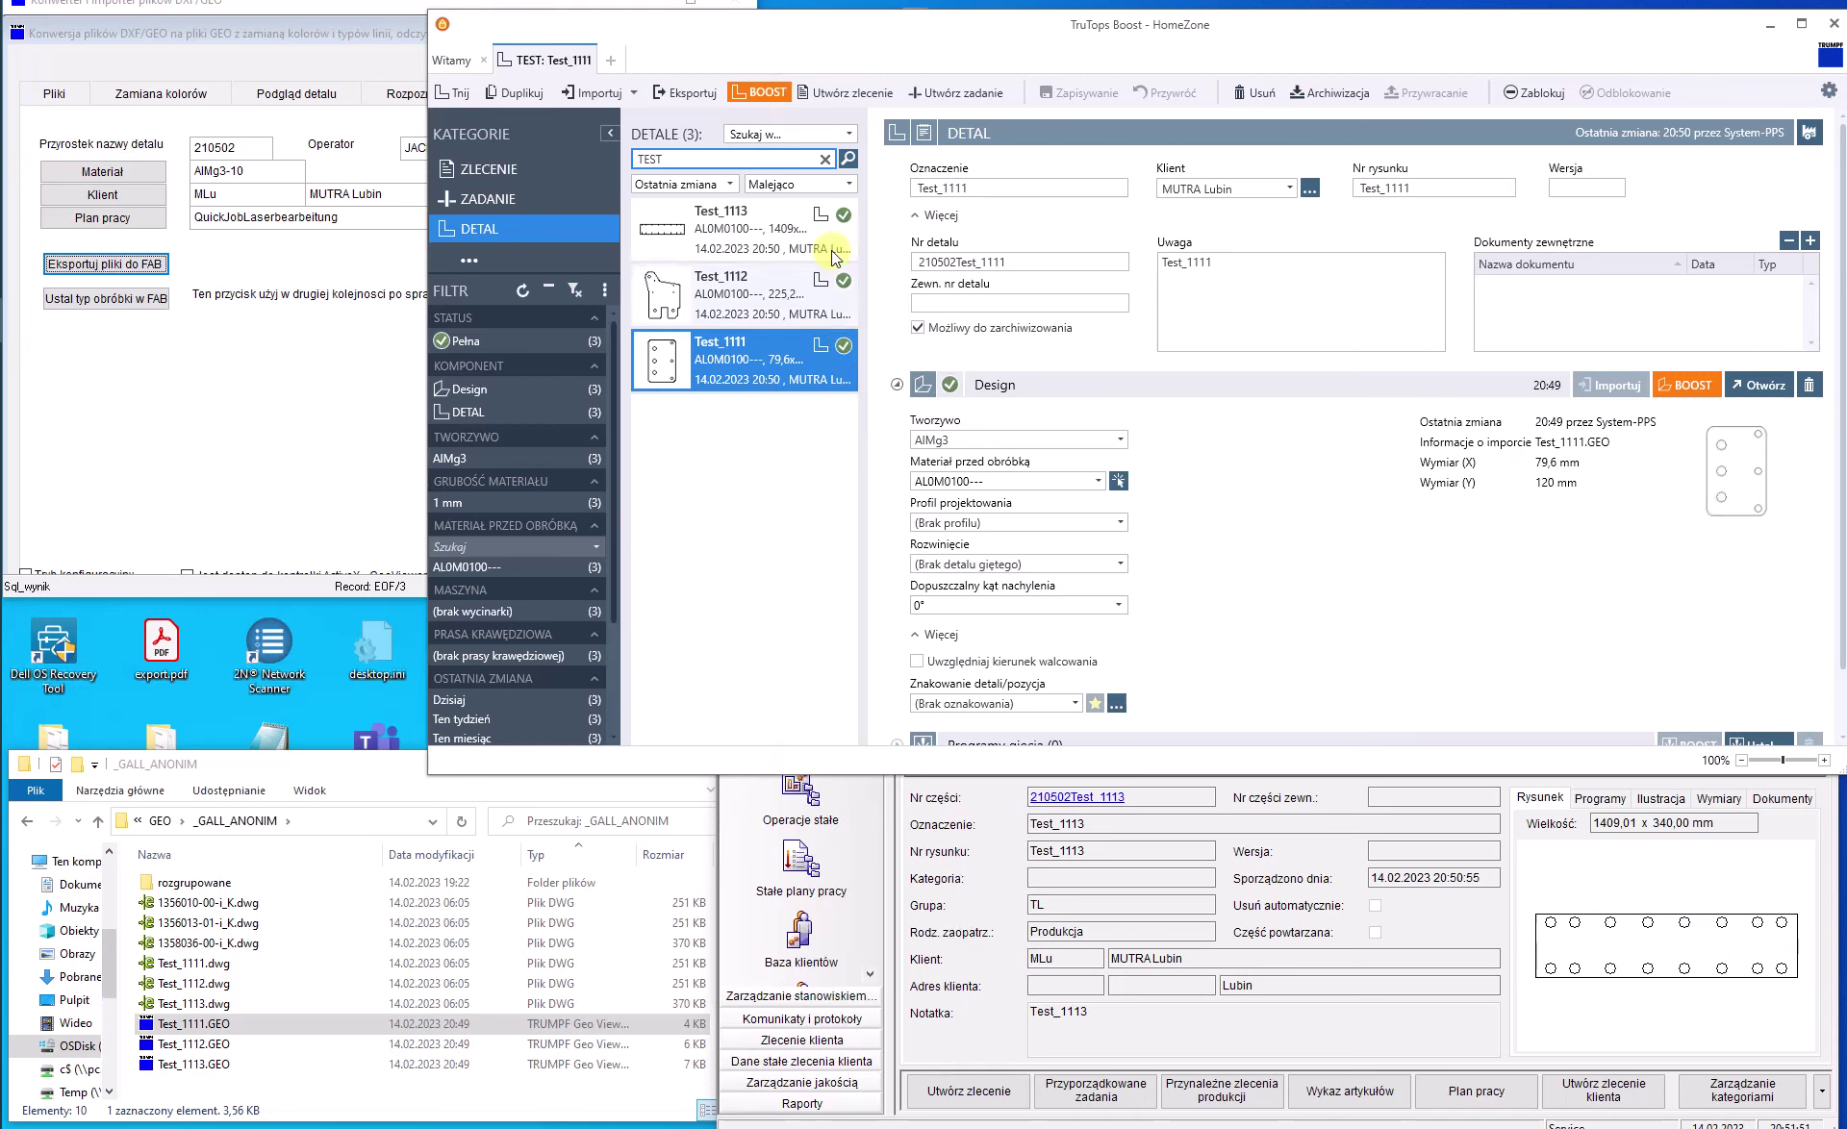
pyautogui.click(709, 289)
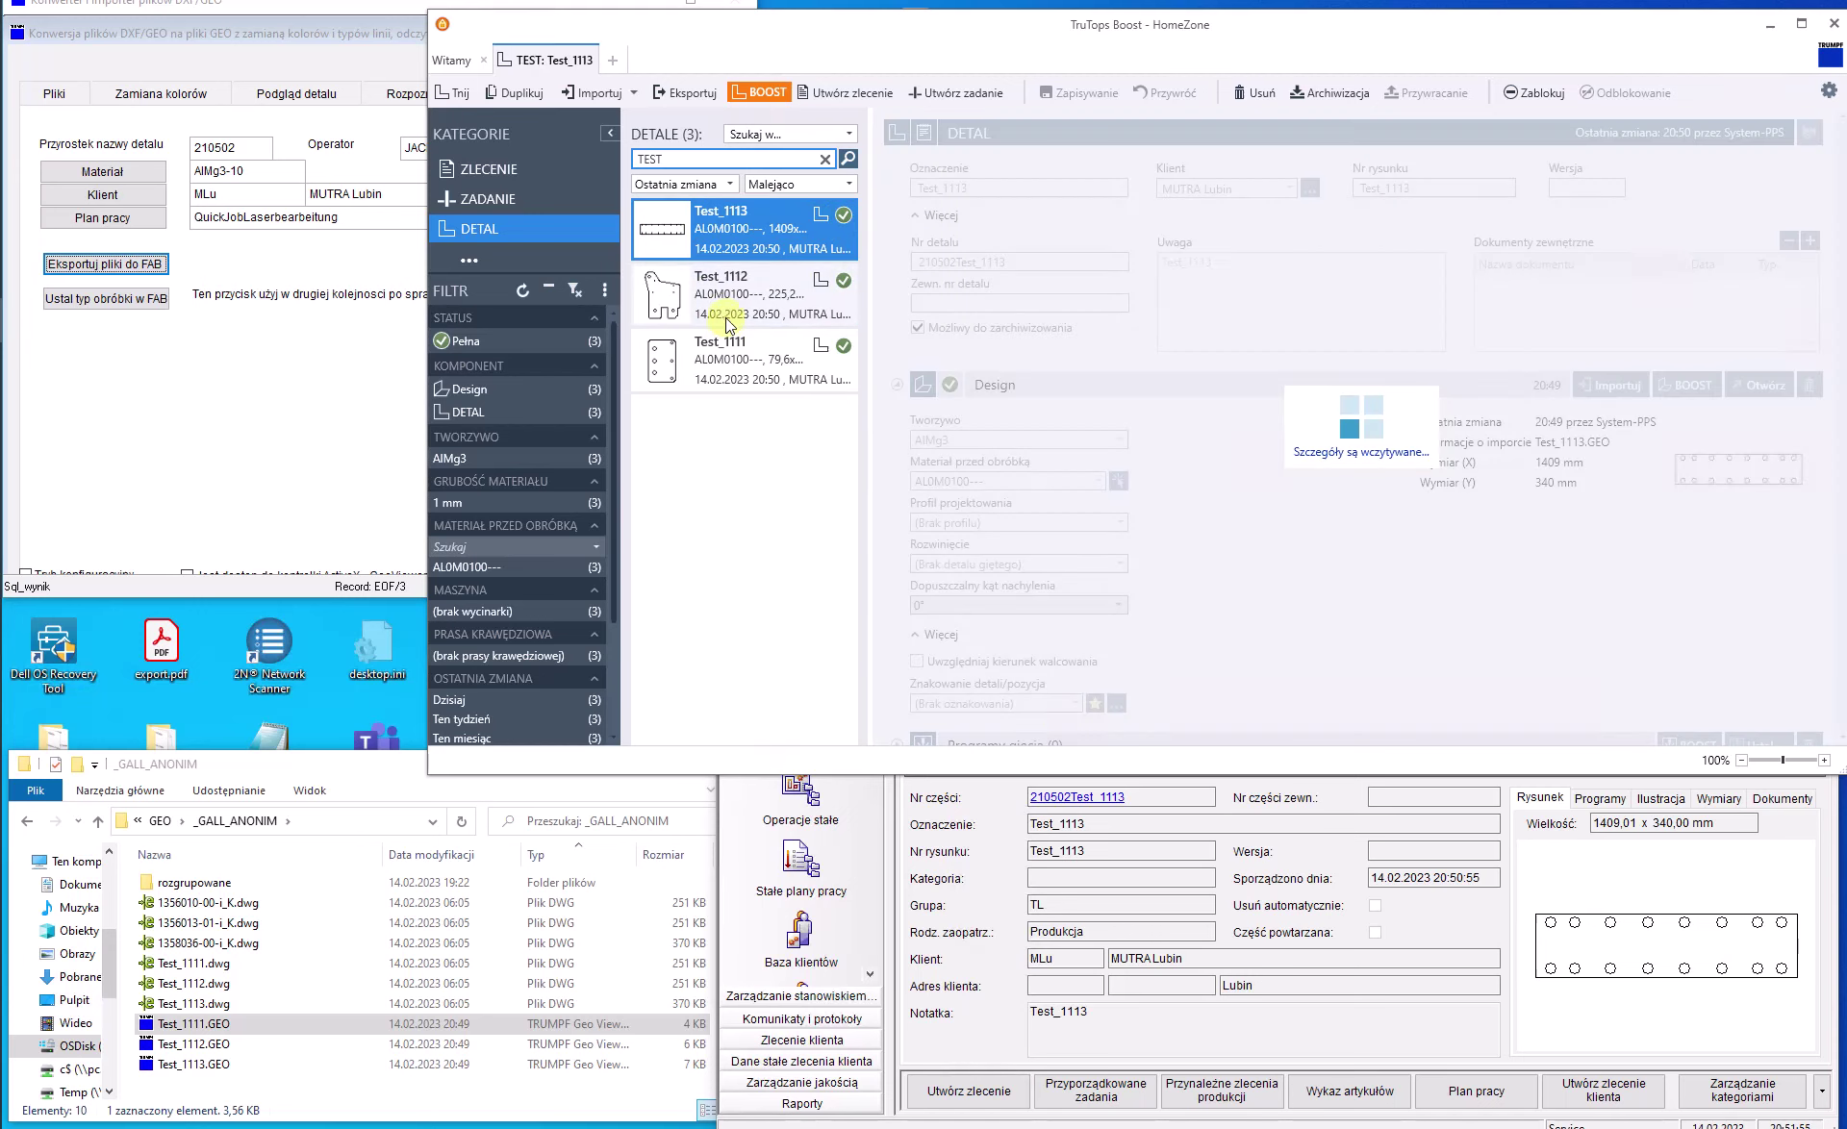
pyautogui.click(106, 39)
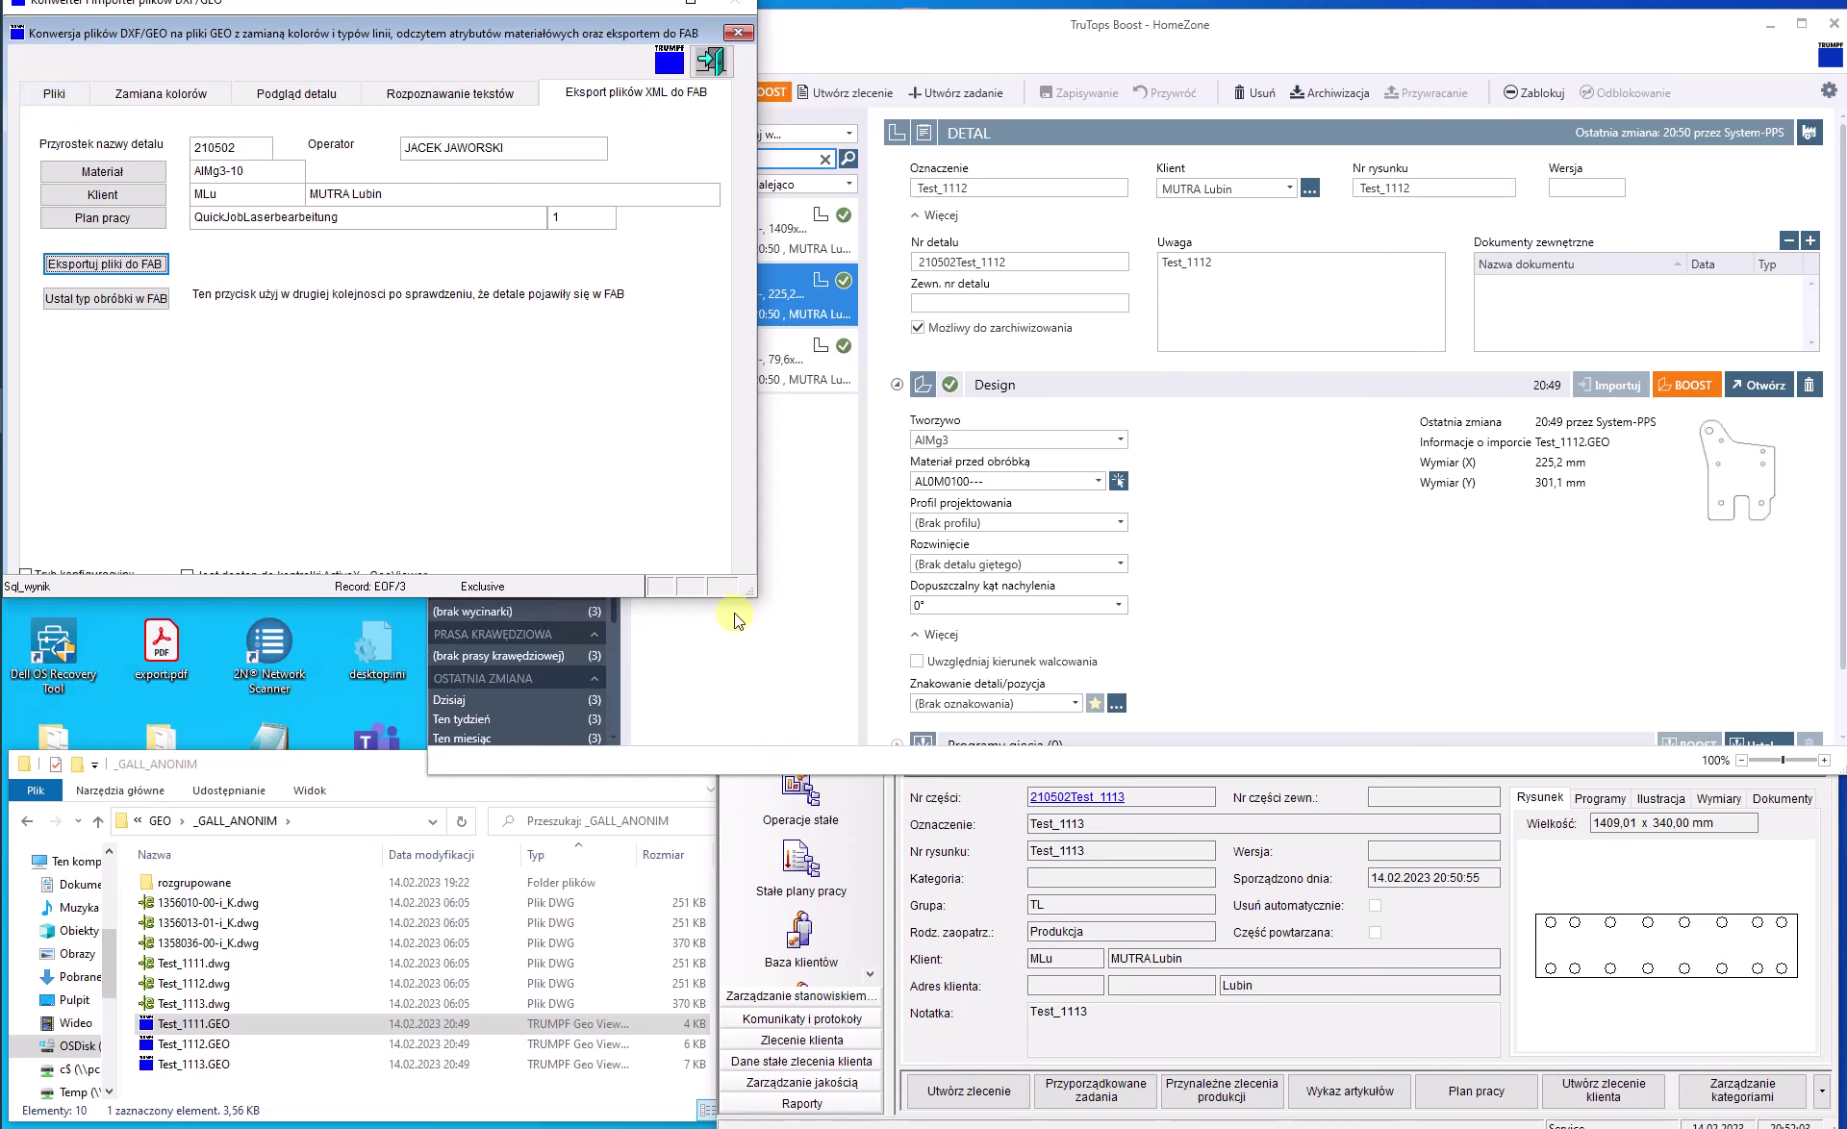
pyautogui.click(783, 673)
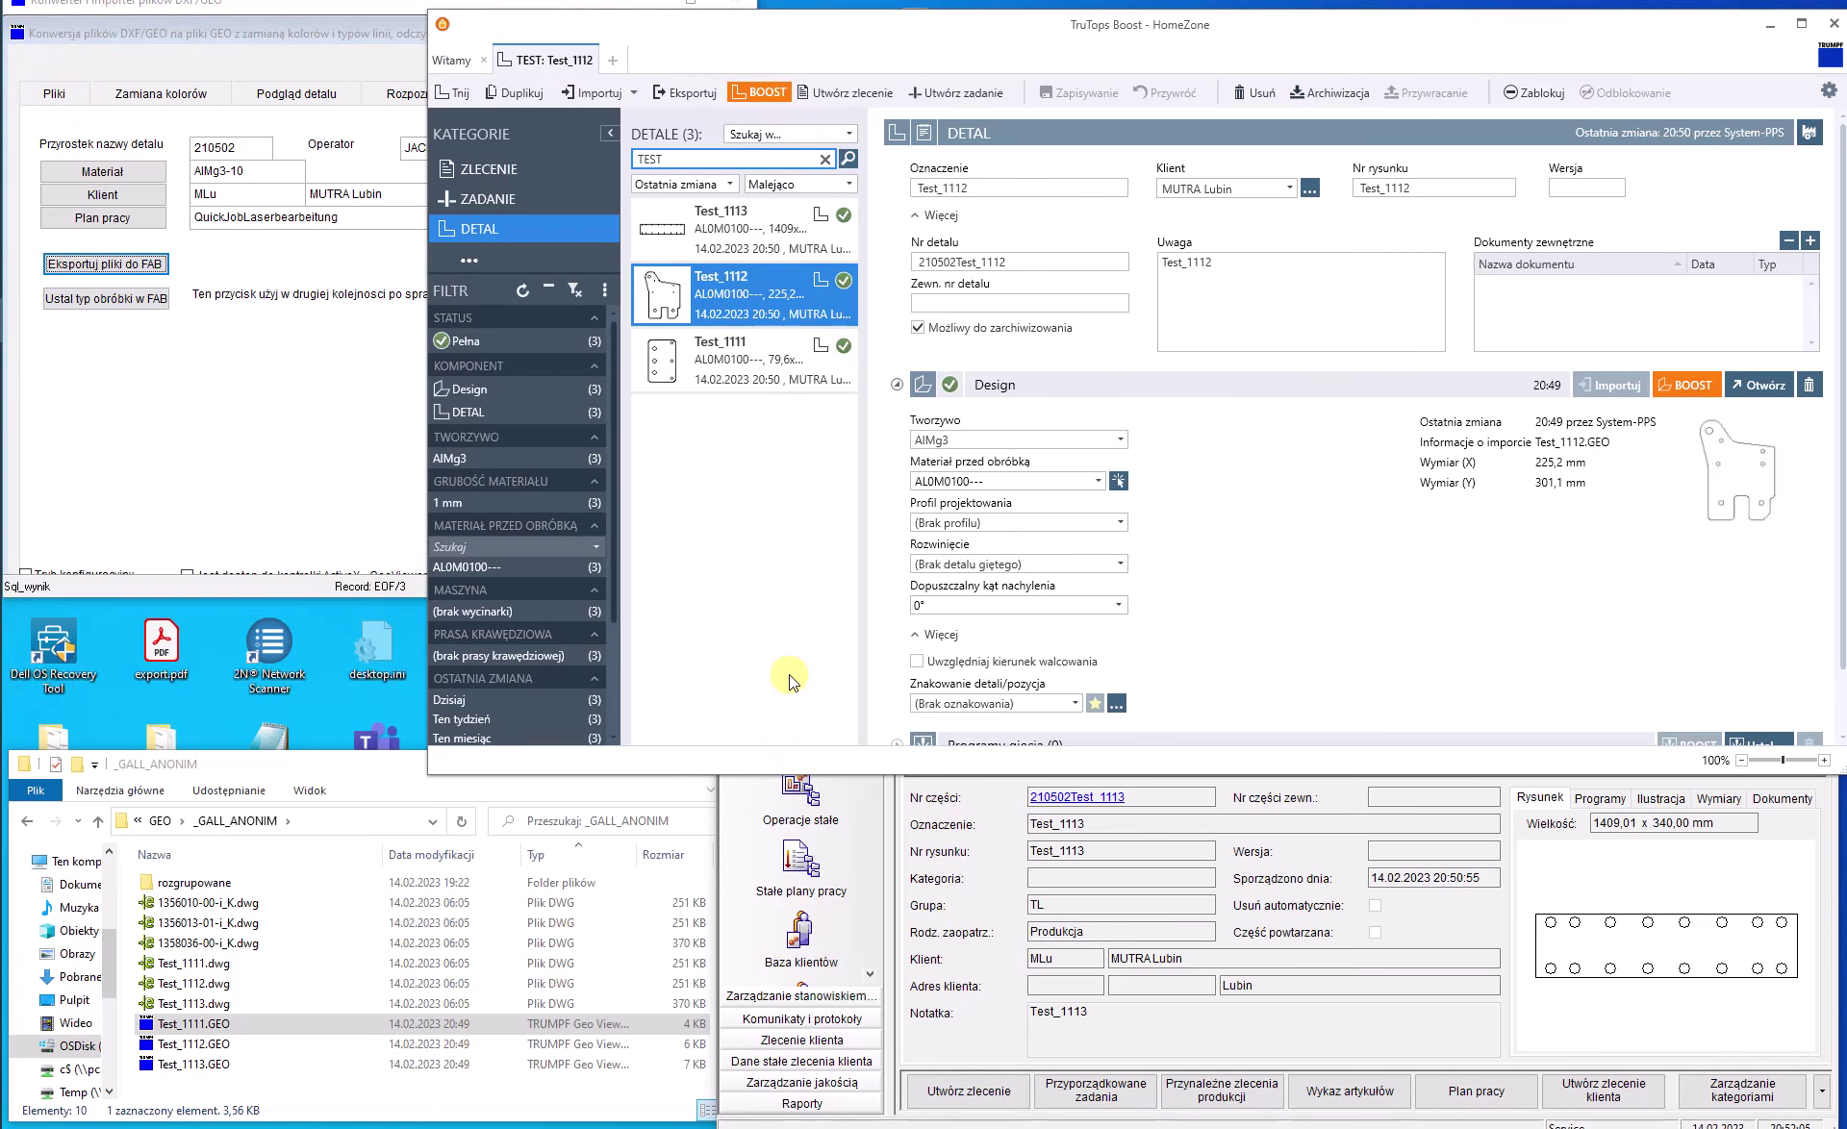